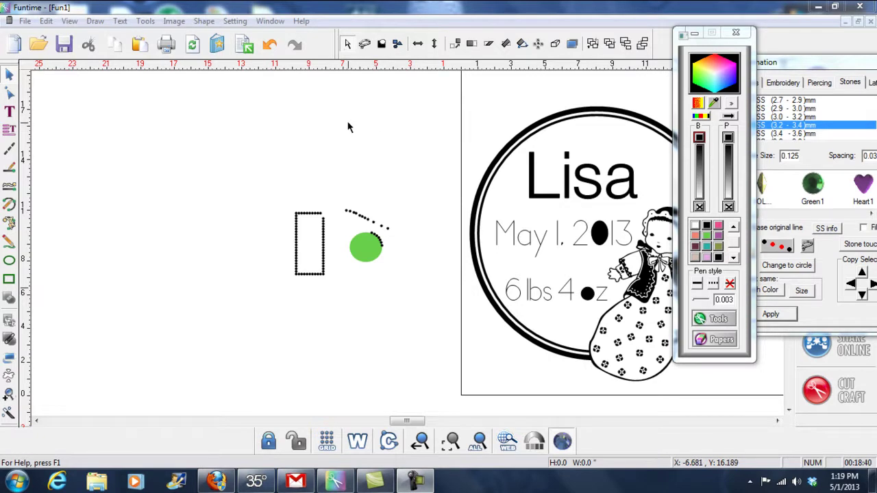
Step: Move the colour palette and the Transformation window aside to uncover the circular design
{"action": "left_click_drag", "start_coordinate": [714, 32], "coordinate": [585, 51]}
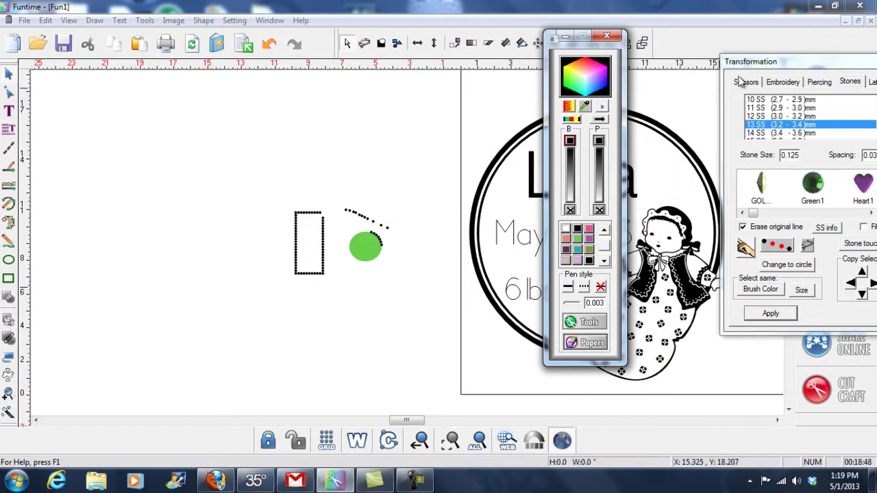
{"action": "left_click_drag", "start_coordinate": [793, 69], "coordinate": [717, 48]}
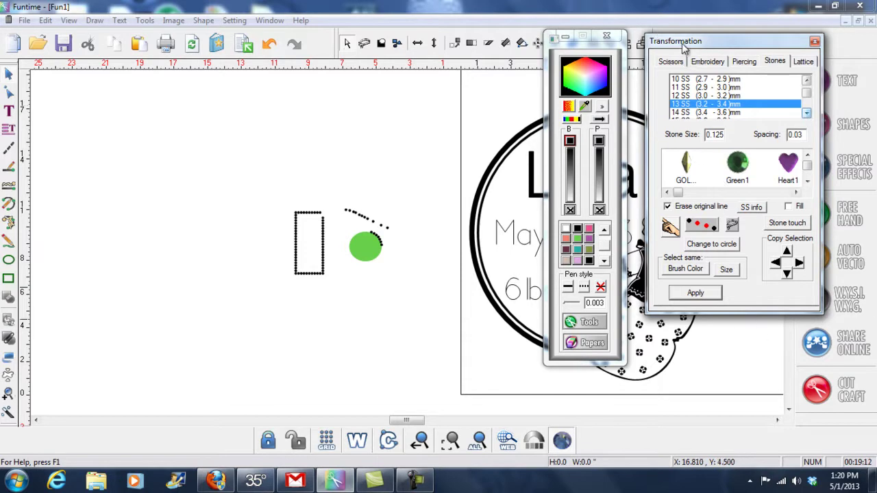
{"action": "left_click_drag", "start_coordinate": [727, 47], "coordinate": [776, 57]}
{"action": "left_click_drag", "start_coordinate": [571, 46], "coordinate": [761, 99]}
Step: Look through the list of supported cutters in the plotter setup, leaving the active plotter as is
{"action": "left_click", "coordinate": [233, 21]}
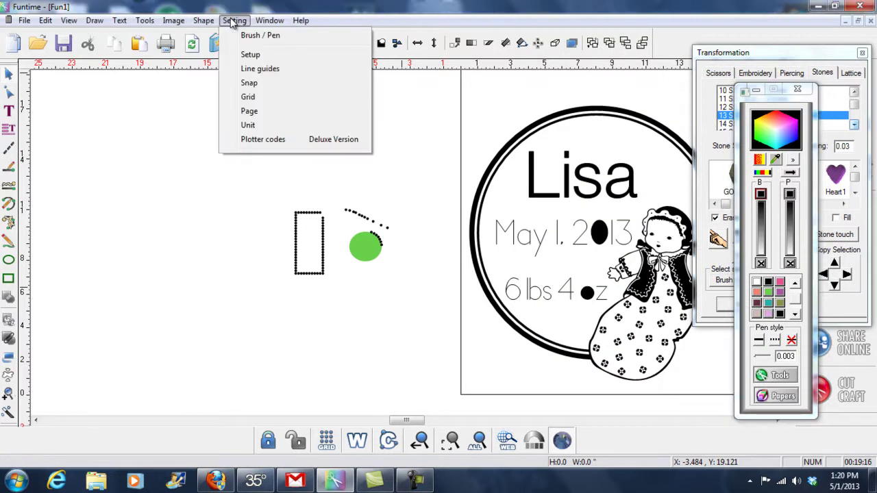
{"action": "left_click", "coordinate": [258, 141]}
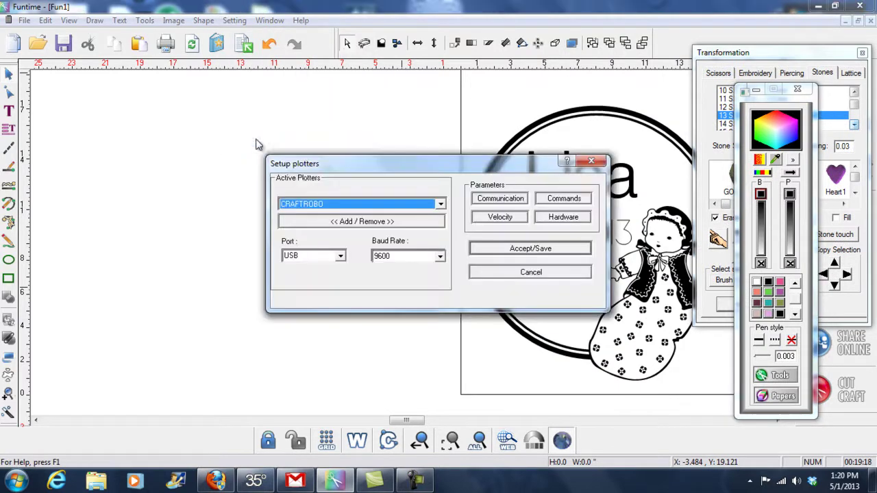
{"action": "left_click", "coordinate": [401, 222]}
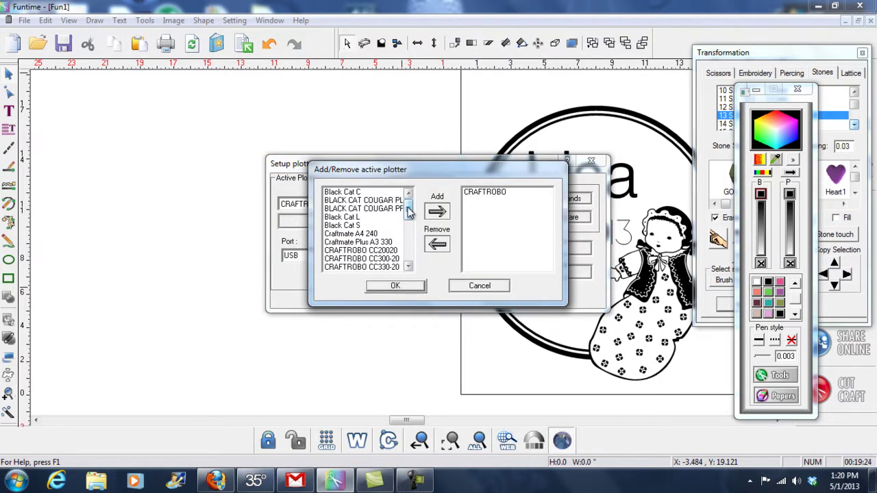
{"action": "left_click_drag", "start_coordinate": [409, 212], "coordinate": [410, 268]}
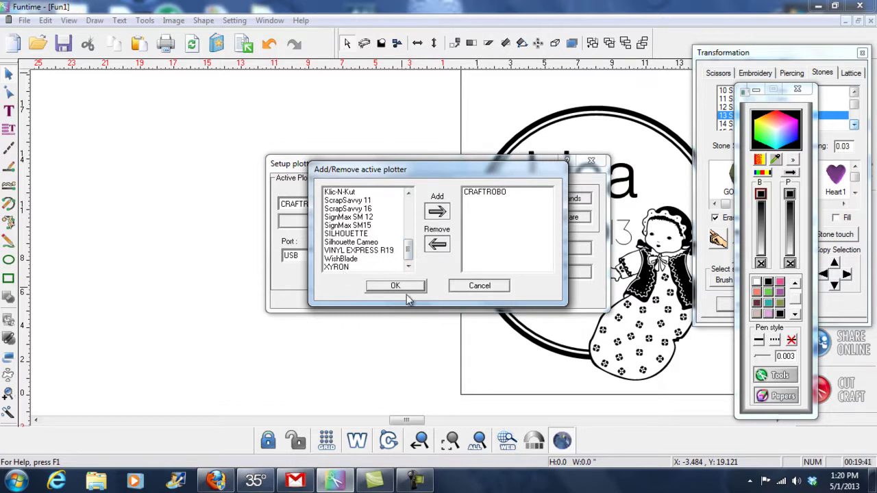
{"action": "left_click", "coordinate": [458, 290]}
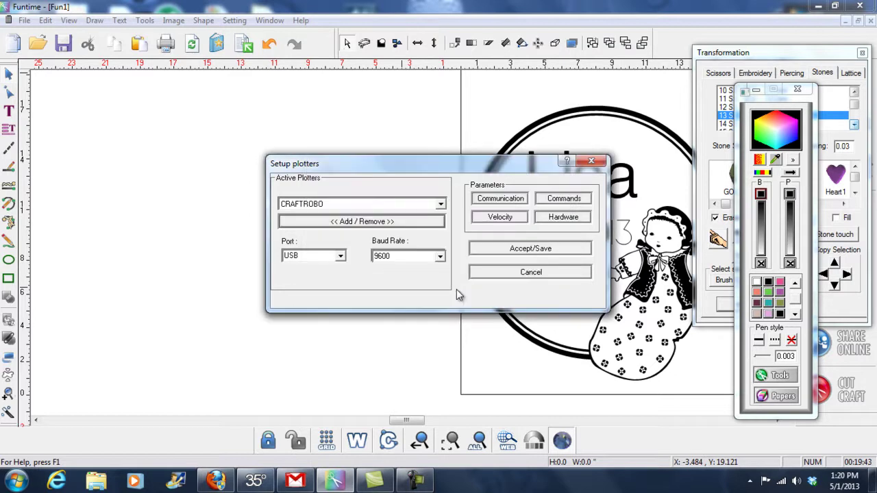
{"action": "left_click", "coordinate": [495, 274]}
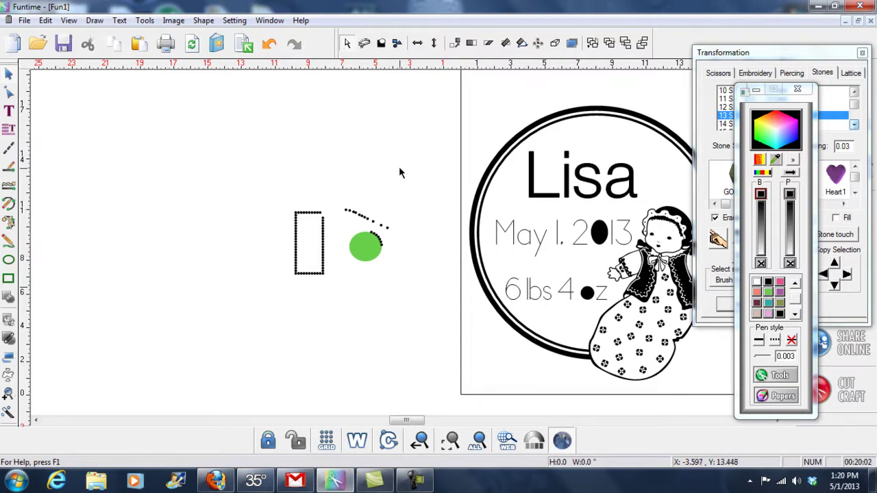
Step: Move the green ellipse away from the curved row of stones and enlarge it to about 2.2 by 2.0 inches
{"action": "left_click_drag", "start_coordinate": [404, 426], "coordinate": [408, 426]}
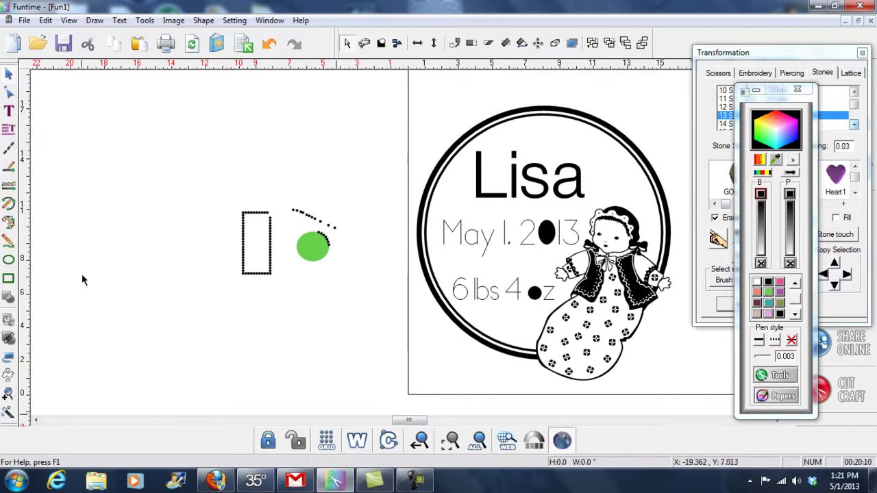
{"action": "left_click", "coordinate": [8, 394]}
{"action": "left_click_drag", "start_coordinate": [210, 191], "coordinate": [277, 233]}
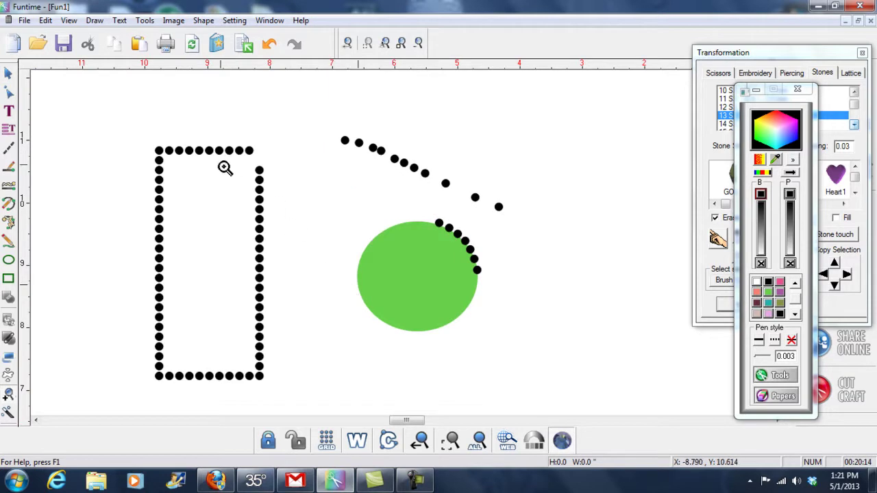
{"action": "left_click", "coordinate": [9, 72]}
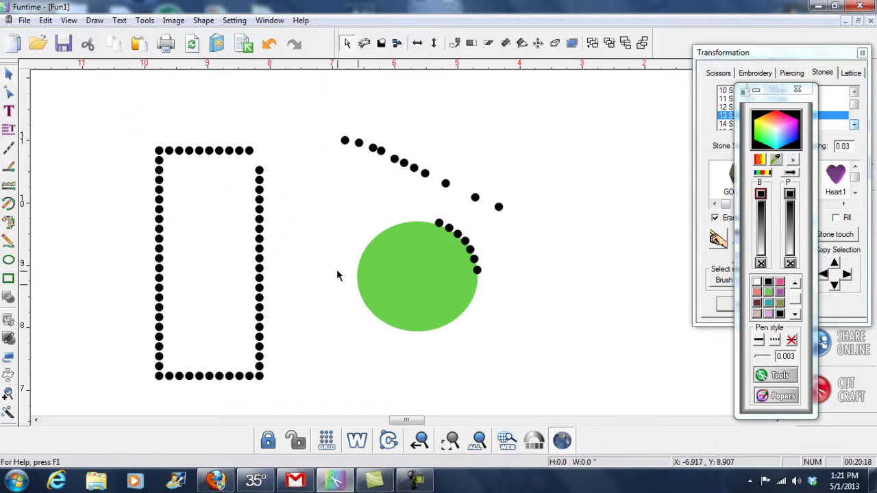
{"action": "left_click_drag", "start_coordinate": [413, 270], "coordinate": [566, 314]}
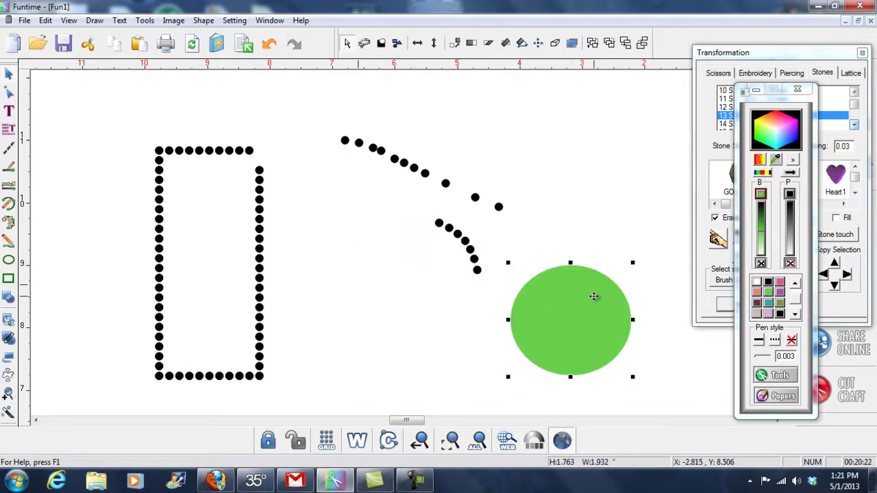
{"action": "left_click_drag", "start_coordinate": [632, 263], "coordinate": [650, 247]}
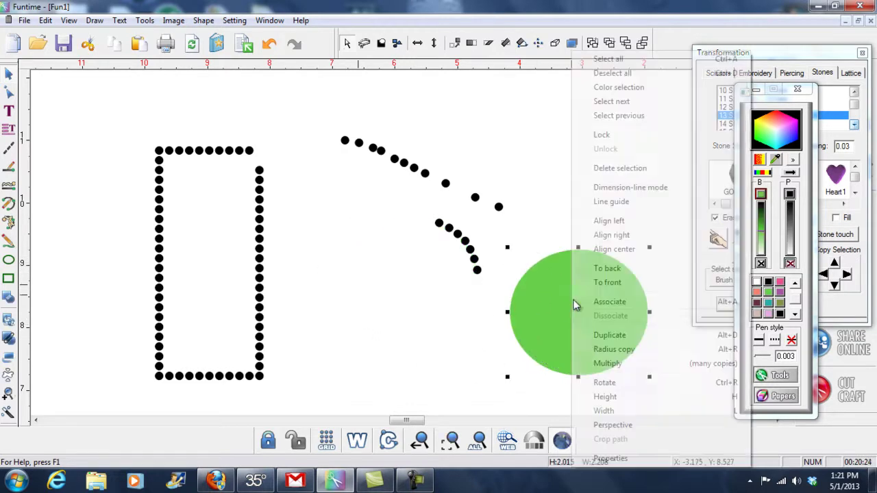
Step: Duplicate the green ellipse and place one ellipse between the dotted rectangle and the curved row of stones
{"action": "right_click", "coordinate": [586, 310]}
{"action": "left_click", "coordinate": [594, 335]}
{"action": "left_click", "coordinate": [386, 274]}
{"action": "left_click", "coordinate": [599, 335]}
{"action": "left_click_drag", "start_coordinate": [596, 319], "coordinate": [592, 319]}
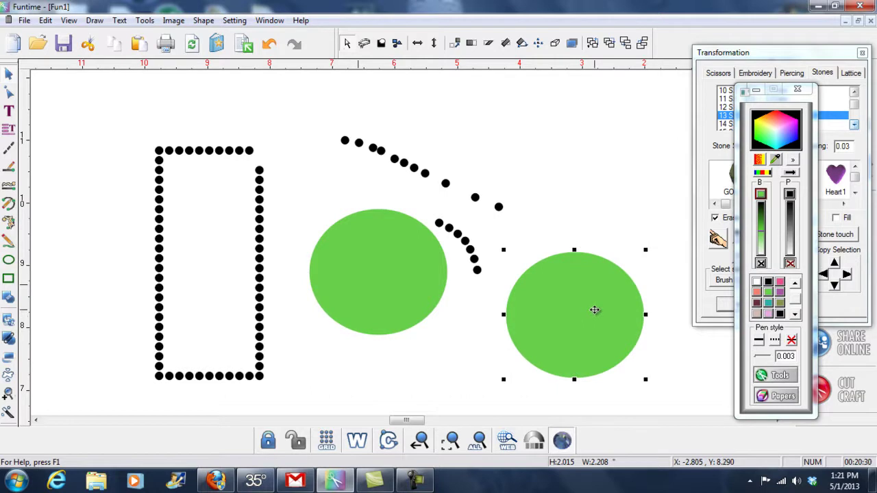
Step: Bring the Transformation window forward and browse the available rhinestone styles for the Stones effect
{"action": "left_click", "coordinate": [772, 57]}
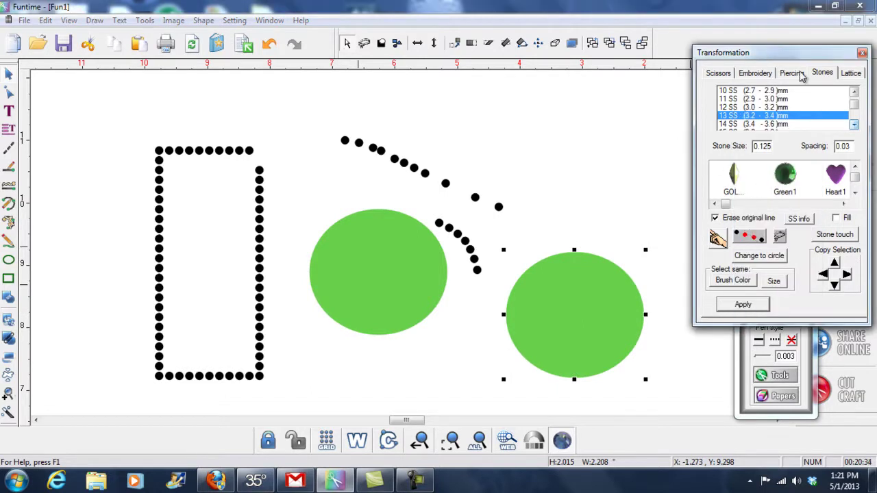
{"action": "left_click_drag", "start_coordinate": [818, 53], "coordinate": [775, 50]}
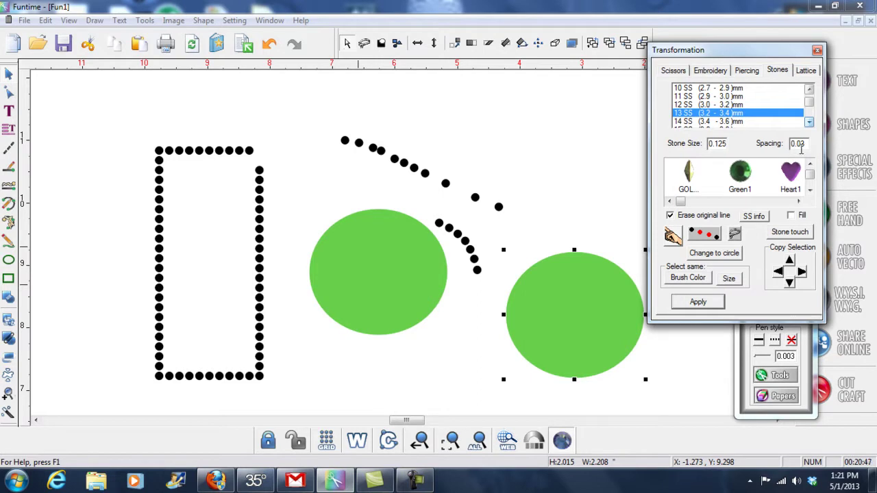
{"action": "left_click", "coordinate": [799, 201]}
{"action": "left_click", "coordinate": [799, 201]}
{"action": "left_click", "coordinate": [799, 202]}
{"action": "left_click", "coordinate": [799, 202]}
{"action": "left_click", "coordinate": [799, 202]}
{"action": "left_click", "coordinate": [799, 201]}
{"action": "left_click", "coordinate": [799, 201]}
{"action": "left_click", "coordinate": [799, 201]}
{"action": "left_click", "coordinate": [799, 202]}
{"action": "left_click", "coordinate": [799, 202]}
{"action": "left_click", "coordinate": [799, 202]}
{"action": "left_click", "coordinate": [799, 202]}
{"action": "left_click", "coordinate": [799, 201]}
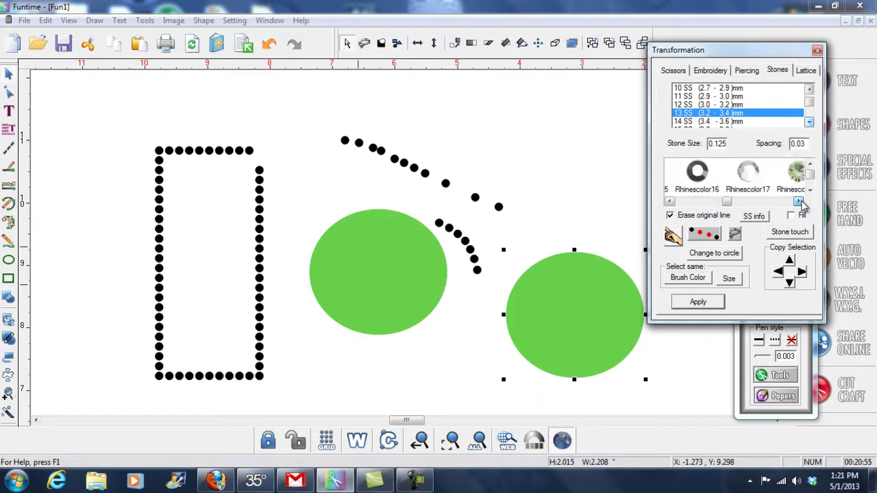
{"action": "left_click", "coordinate": [799, 201]}
{"action": "left_click_drag", "start_coordinate": [732, 204], "coordinate": [717, 205]}
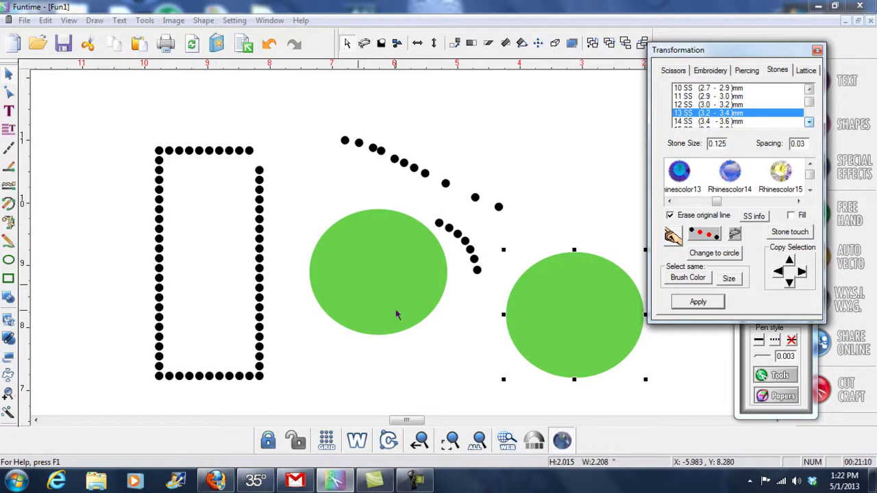
Step: Apply 13 SS stones along the outline of the green ellipse outside the curved row, and undo the effect
{"action": "left_click", "coordinate": [392, 302]}
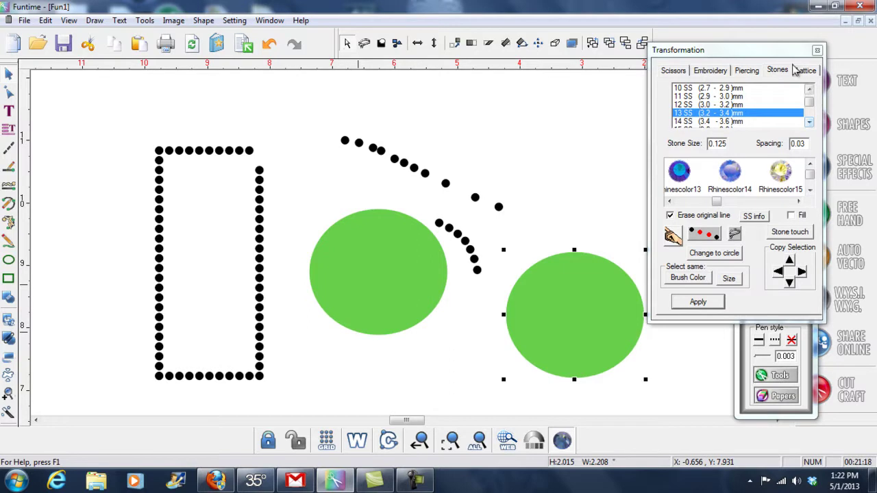
{"action": "left_click", "coordinate": [697, 303]}
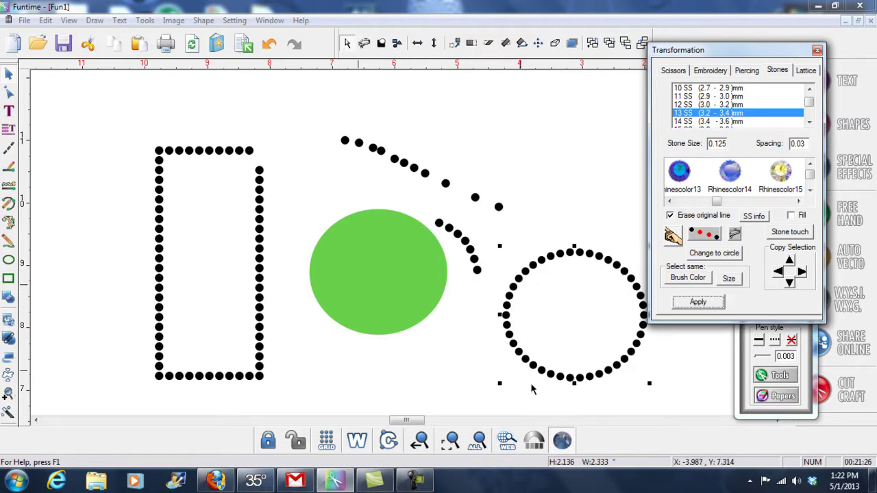
{"action": "left_click", "coordinate": [270, 44]}
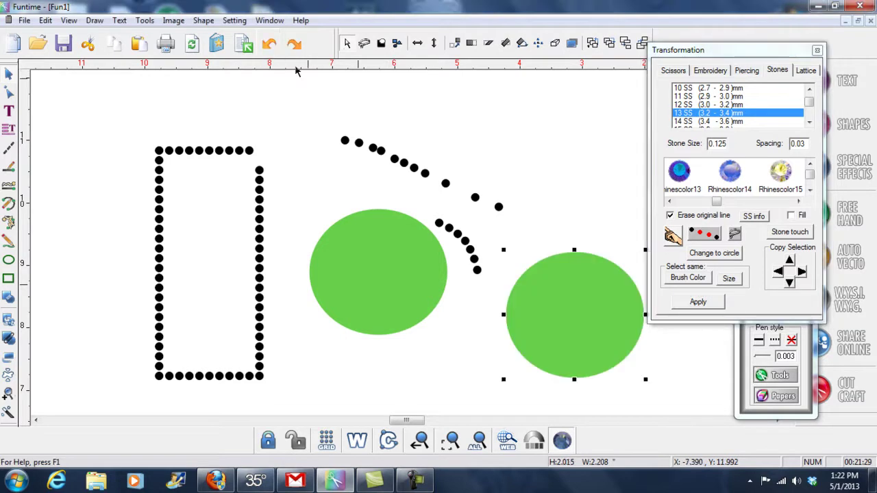
Step: Enable Fill, fill the same green ellipse with 13 SS stones, and undo the filled result
{"action": "left_click", "coordinate": [792, 217]}
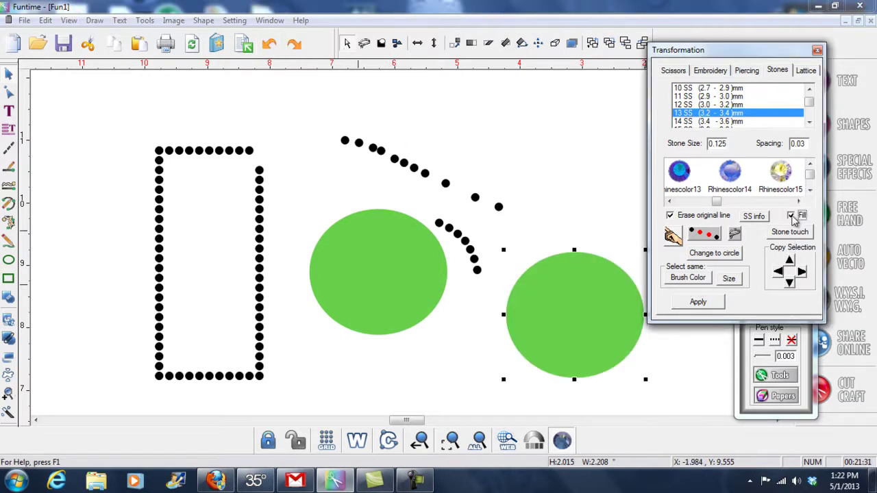
{"action": "left_click", "coordinate": [697, 303]}
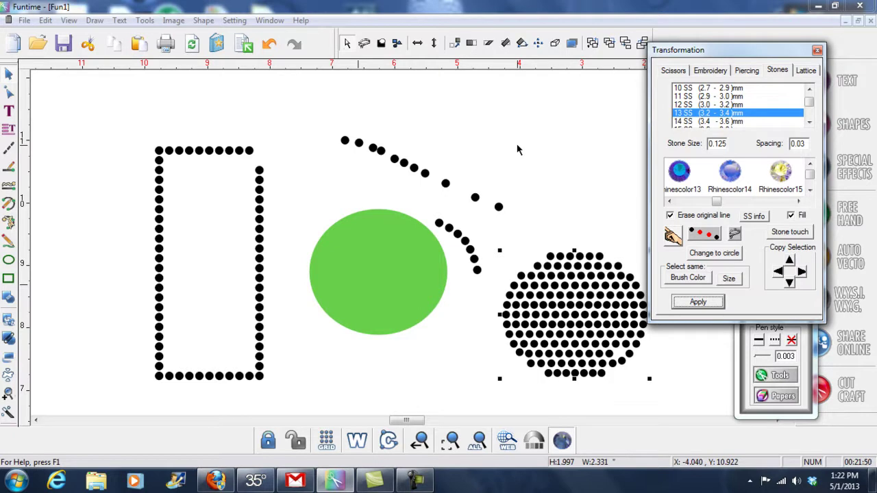
{"action": "left_click", "coordinate": [268, 44]}
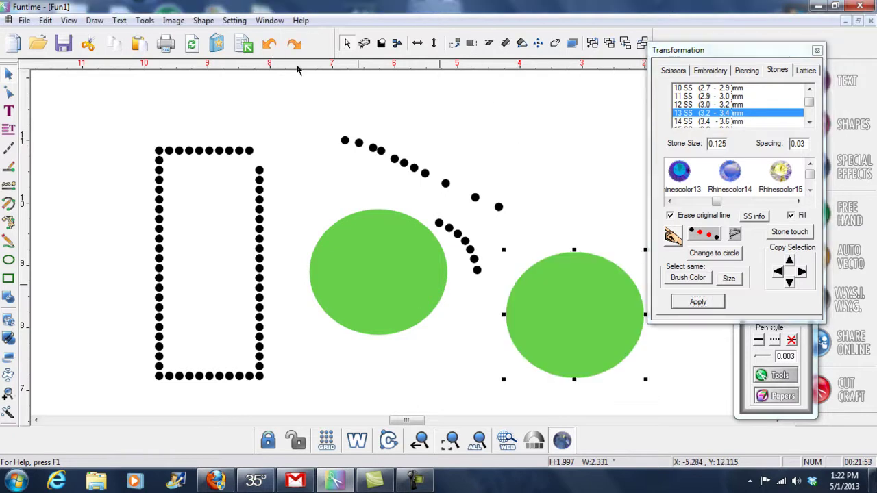
Step: Delete the green ellipse outside the curved row and shift the remaining ellipse slightly down
{"action": "left_click_drag", "start_coordinate": [607, 308], "coordinate": [613, 167]}
{"action": "key", "text": "Delete"}
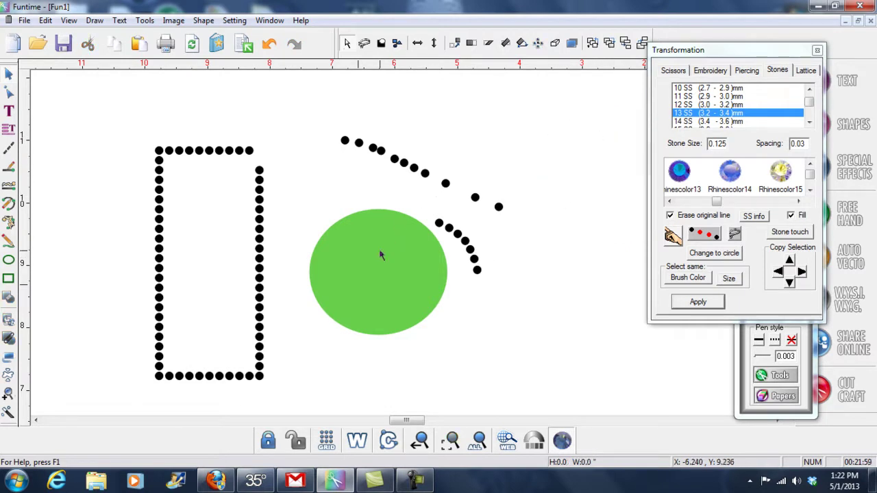
{"action": "left_click", "coordinate": [374, 274]}
{"action": "left_click_drag", "start_coordinate": [384, 261], "coordinate": [383, 273]}
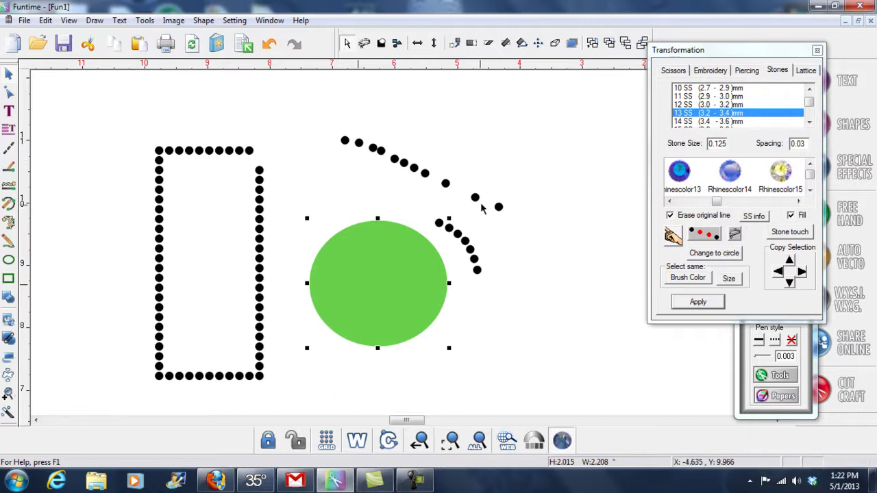
Step: Move the last two stones of the diagonal row into empty space, spread apart to span about 1.5 inches
{"action": "left_click_drag", "start_coordinate": [489, 177], "coordinate": [466, 218]}
{"action": "left_click_drag", "start_coordinate": [526, 180], "coordinate": [513, 172]}
{"action": "left_click", "coordinate": [537, 183]}
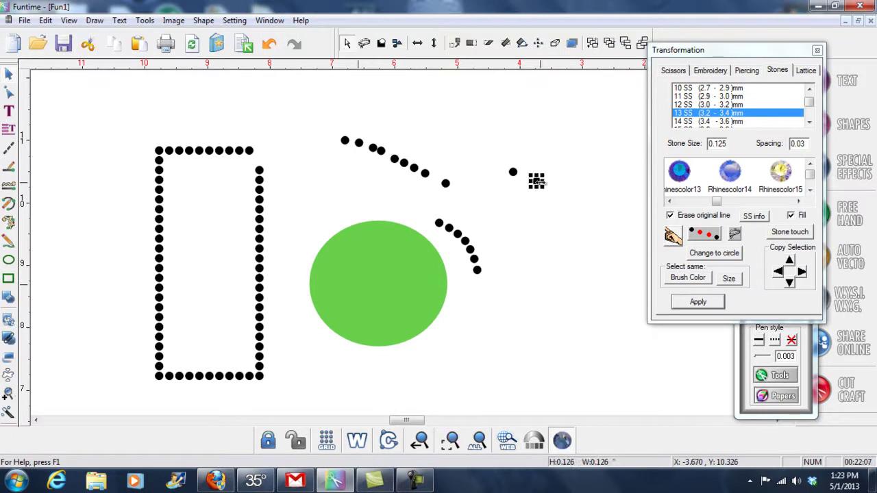
{"action": "left_click_drag", "start_coordinate": [601, 191], "coordinate": [602, 180]}
Step: Duplicate the separated pair of stones and move the pair down beside the green ellipse
{"action": "left_click_drag", "start_coordinate": [484, 136], "coordinate": [635, 220]}
{"action": "right_click", "coordinate": [592, 177]}
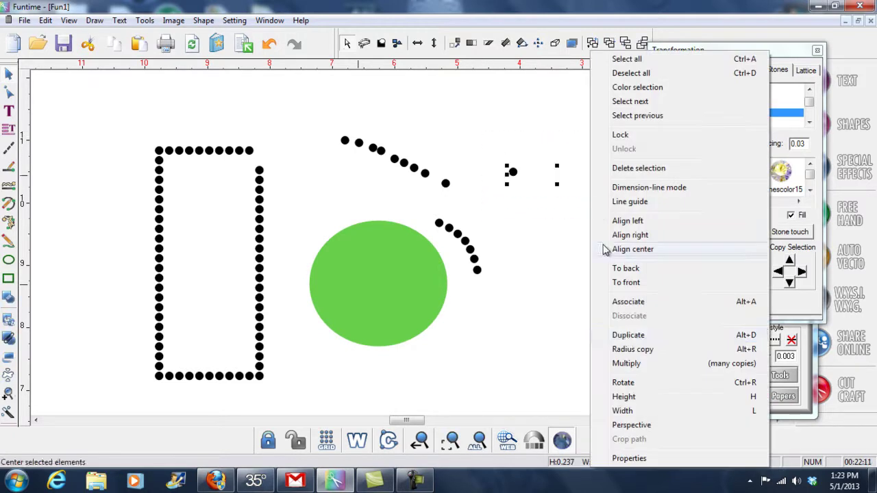
{"action": "left_click", "coordinate": [628, 335]}
{"action": "left_click_drag", "start_coordinate": [567, 163], "coordinate": [566, 255]}
{"action": "left_click_drag", "start_coordinate": [490, 130], "coordinate": [622, 231]}
{"action": "left_click_drag", "start_coordinate": [581, 172], "coordinate": [590, 316]}
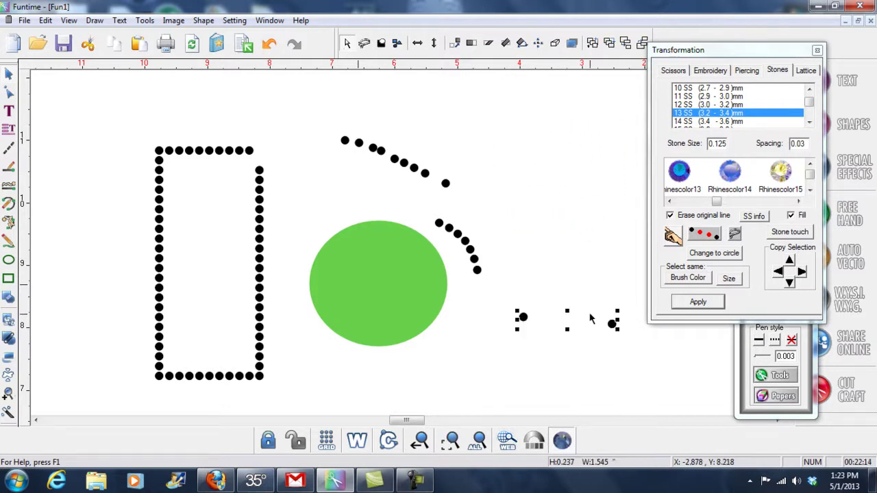
Step: Duplicate the stone pair, place the copy above it, and pull away and delete the extra stone at its far end
{"action": "right_click", "coordinate": [588, 319]}
{"action": "left_click", "coordinate": [603, 335]}
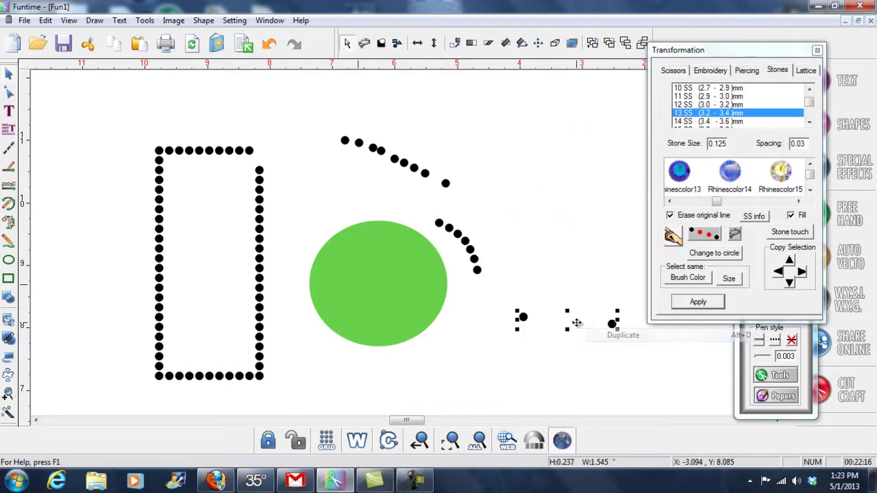
{"action": "left_click", "coordinate": [581, 204]}
{"action": "left_click_drag", "start_coordinate": [617, 206], "coordinate": [619, 247]}
{"action": "left_click", "coordinate": [541, 170]}
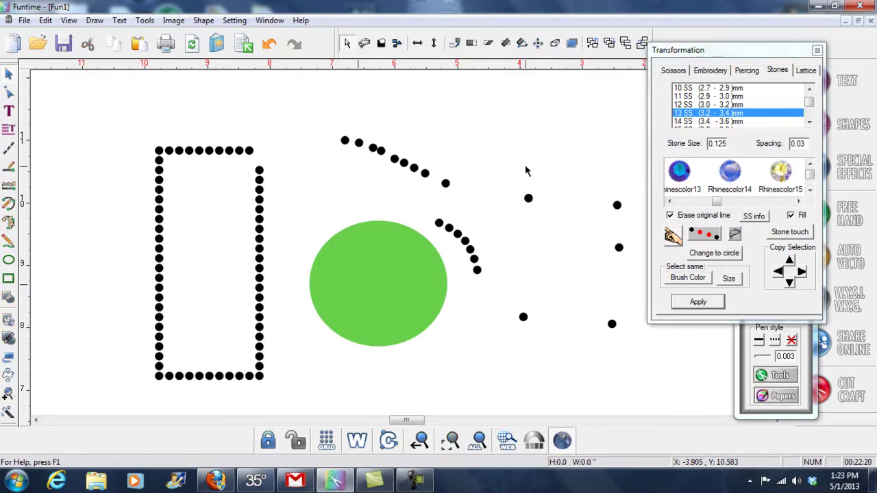
{"action": "left_click", "coordinate": [619, 247]}
{"action": "key", "text": "Delete"}
Step: Fill the gap between the two upper isolated stones with a row of stones, and undo the fill
{"action": "left_click_drag", "start_coordinate": [513, 151], "coordinate": [634, 240]}
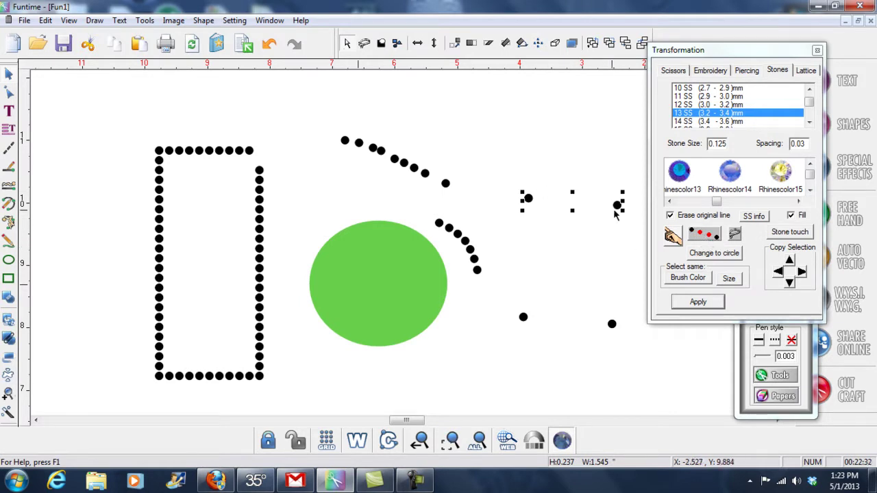
{"action": "left_click", "coordinate": [708, 236]}
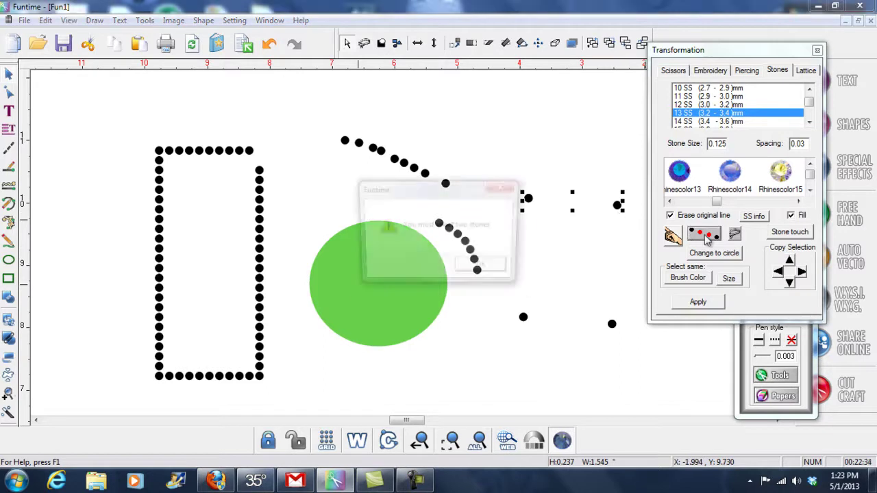
{"action": "key", "text": "Return"}
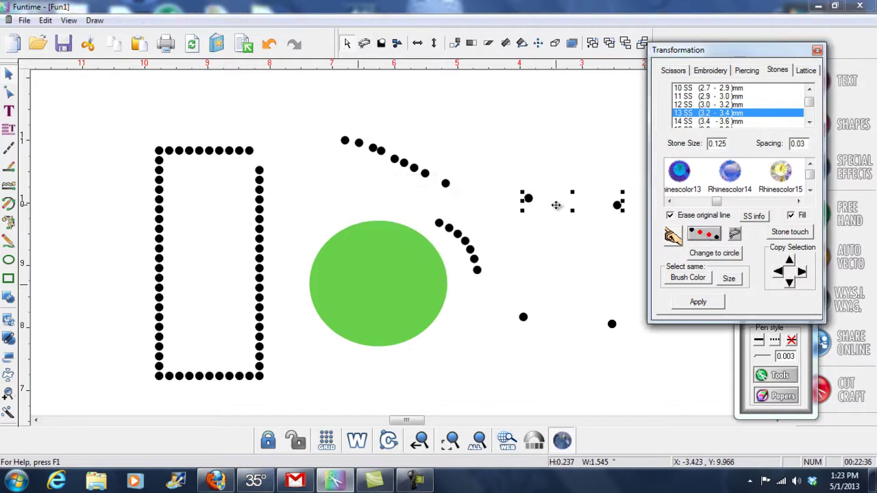
{"action": "left_click", "coordinate": [527, 198]}
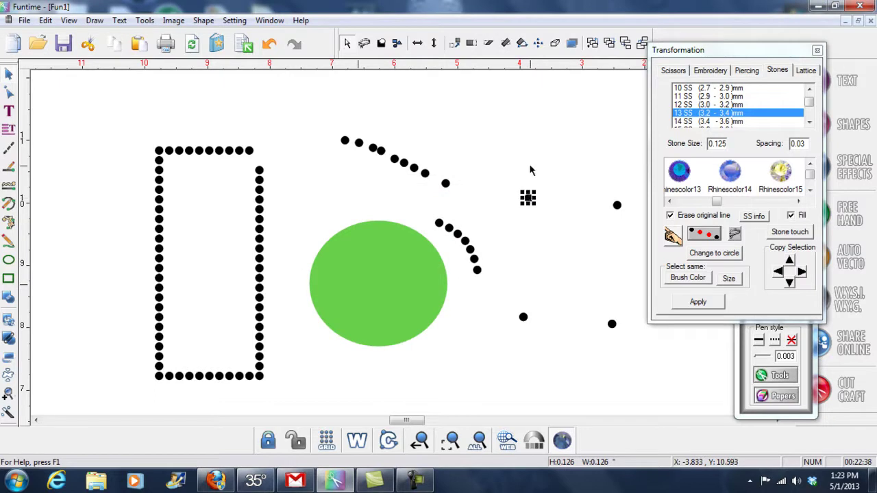
{"action": "left_click", "coordinate": [527, 168]}
{"action": "left_click_drag", "start_coordinate": [503, 163], "coordinate": [630, 230]}
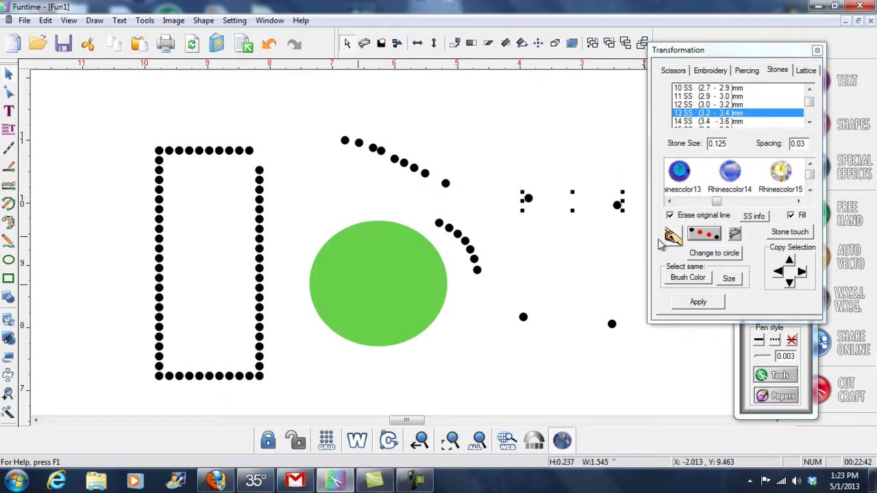
{"action": "left_click", "coordinate": [694, 237]}
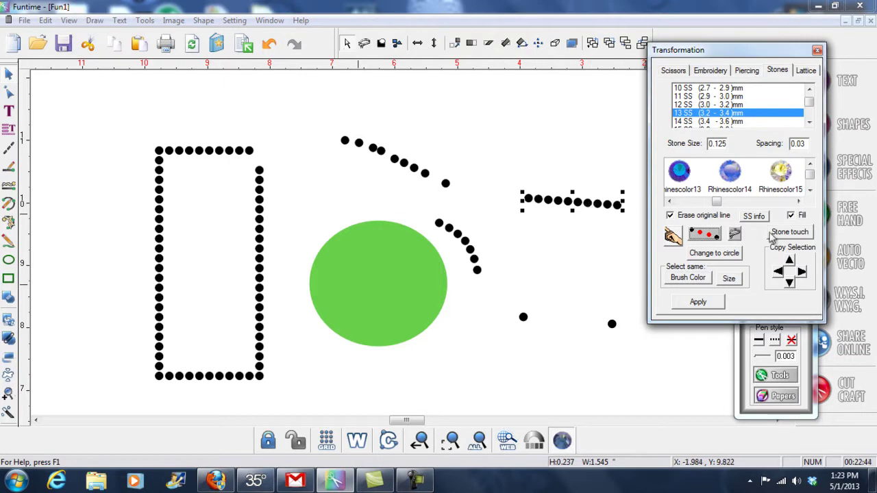
{"action": "left_click", "coordinate": [791, 216]}
{"action": "left_click", "coordinate": [269, 43]}
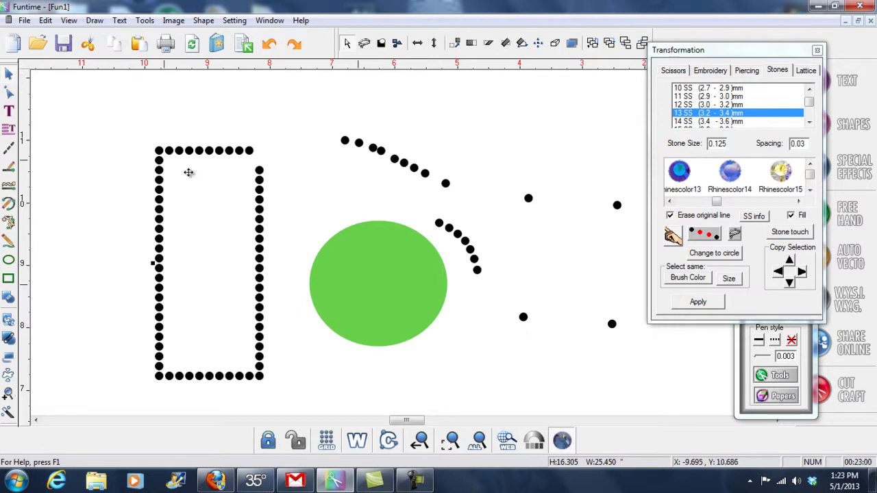
Step: Shift the whole selected design slightly and break all of its groups
{"action": "left_click_drag", "start_coordinate": [530, 329], "coordinate": [497, 287]}
{"action": "left_click", "coordinate": [204, 20]}
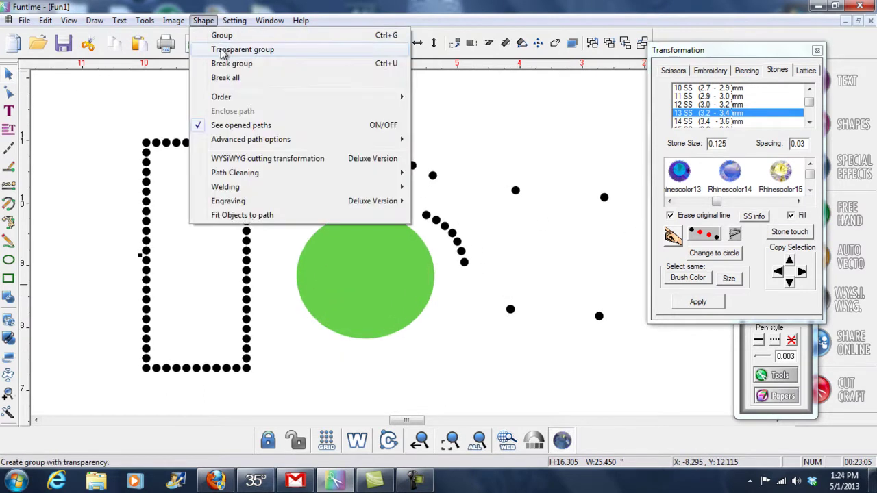
{"action": "left_click", "coordinate": [229, 77]}
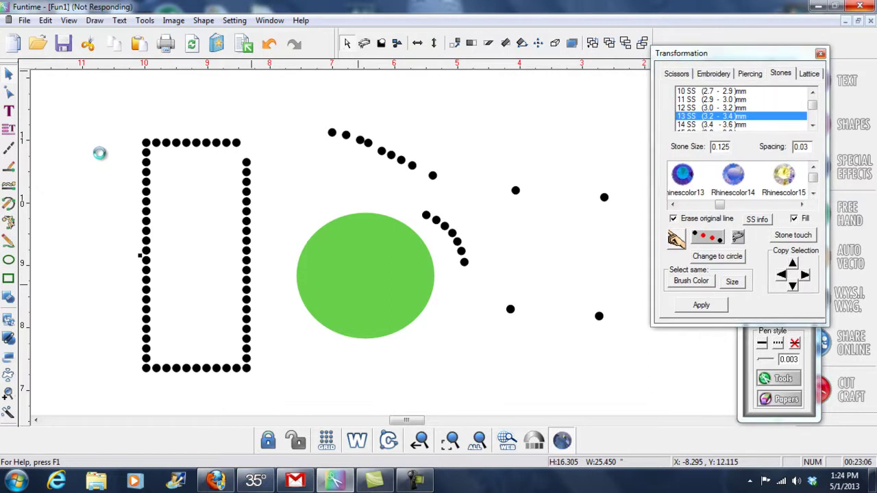
{"action": "left_click", "coordinate": [125, 198]}
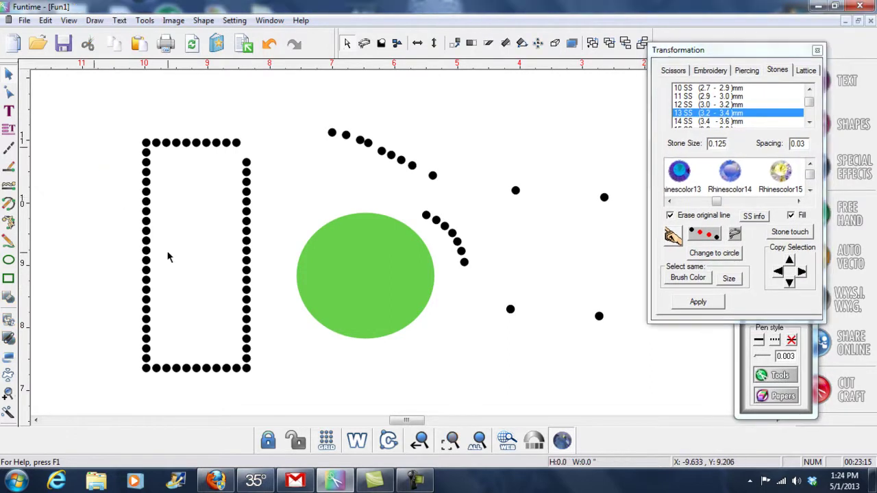
Step: Pull the duplicate off the lower pair's first stone and delete it, and move the pair's other stone diagonally below the first
{"action": "left_click_drag", "start_coordinate": [511, 314], "coordinate": [511, 374]}
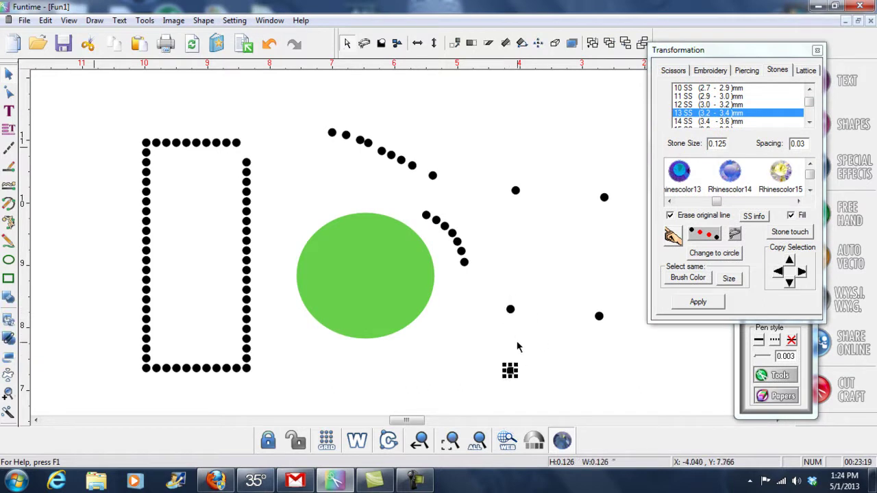
{"action": "key", "text": "Delete"}
{"action": "left_click", "coordinate": [597, 317]}
{"action": "left_click", "coordinate": [604, 335]}
{"action": "left_click_drag", "start_coordinate": [492, 299], "coordinate": [552, 368]}
{"action": "left_click", "coordinate": [598, 316]}
Step: Fill the diagonal gap between the two lower end stones with in-between stones
{"action": "left_click_drag", "start_coordinate": [496, 287], "coordinate": [606, 386]}
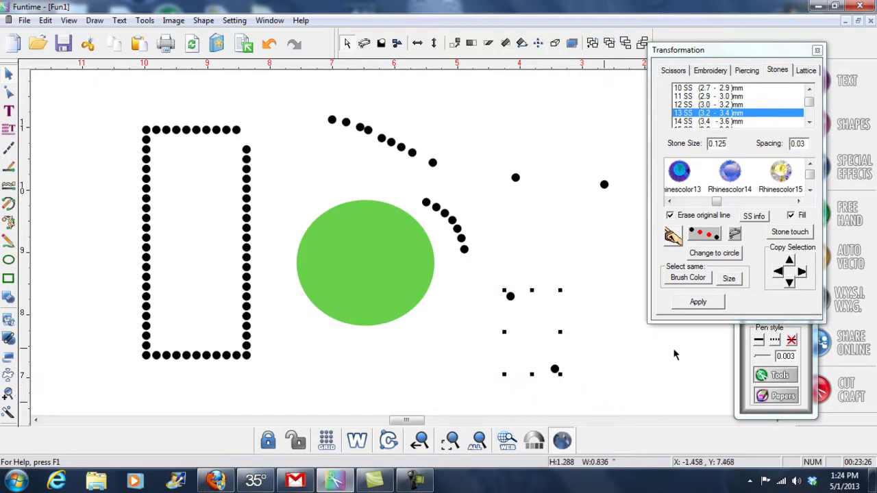
{"action": "left_click", "coordinate": [715, 235]}
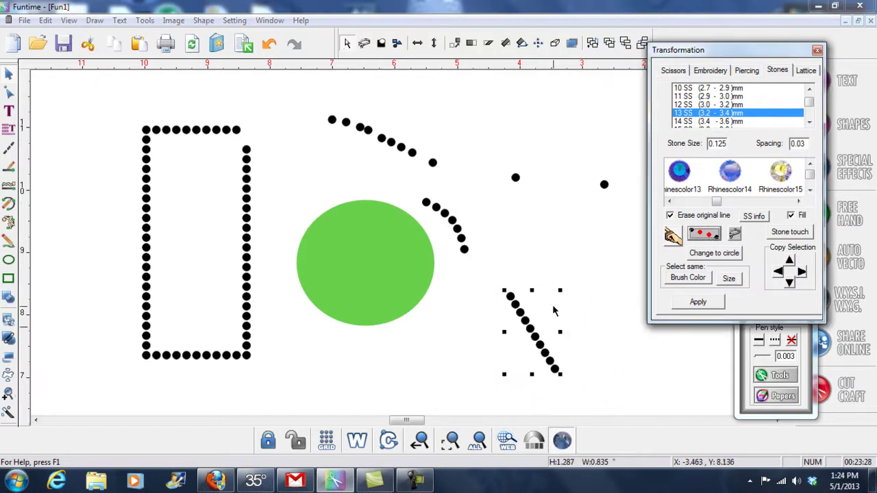
{"action": "left_click", "coordinate": [598, 338]}
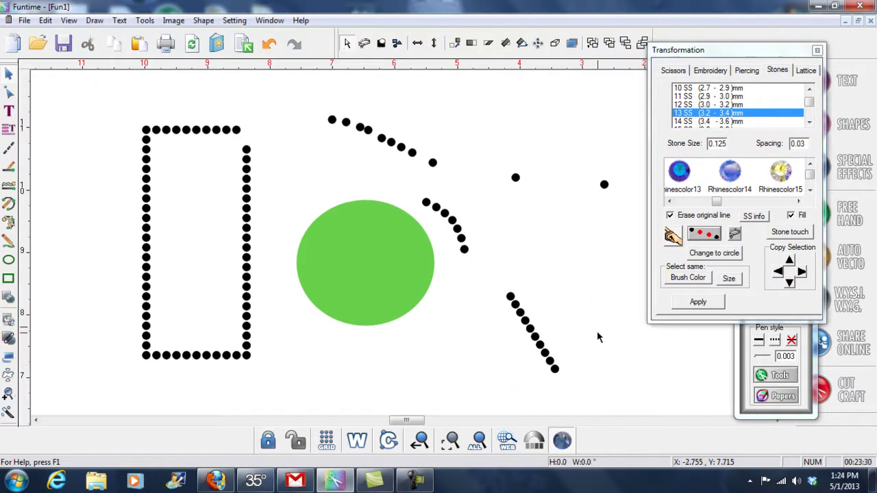
Step: Move the green ellipse down slightly and hand-place 17 evenly spaced 13 SS stones along its upper and right edge
{"action": "left_click_drag", "start_coordinate": [378, 253], "coordinate": [378, 307]}
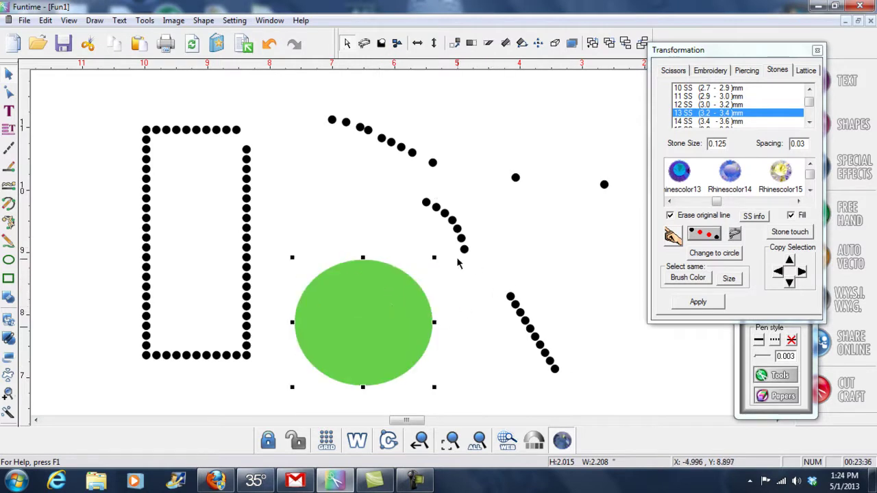
{"action": "left_click", "coordinate": [8, 394]}
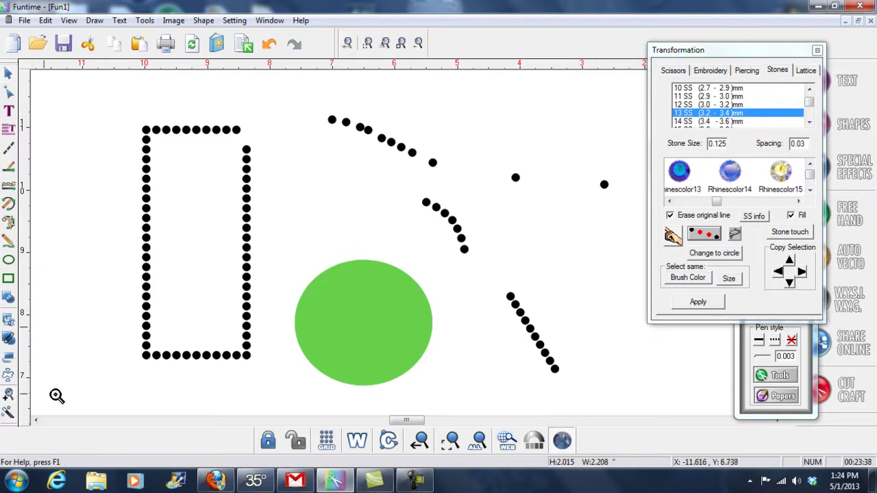
{"action": "left_click_drag", "start_coordinate": [284, 235], "coordinate": [440, 378]}
{"action": "key", "text": "Escape"}
{"action": "left_click", "coordinate": [476, 194]}
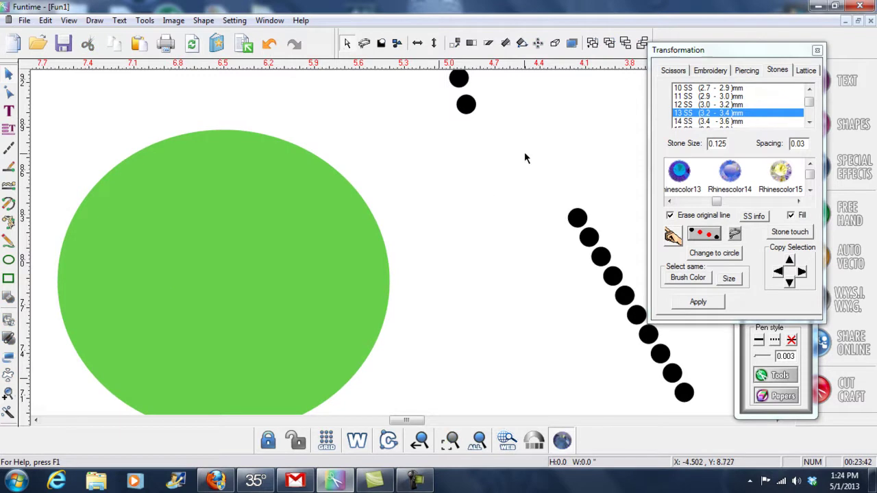
{"action": "left_click", "coordinate": [674, 239]}
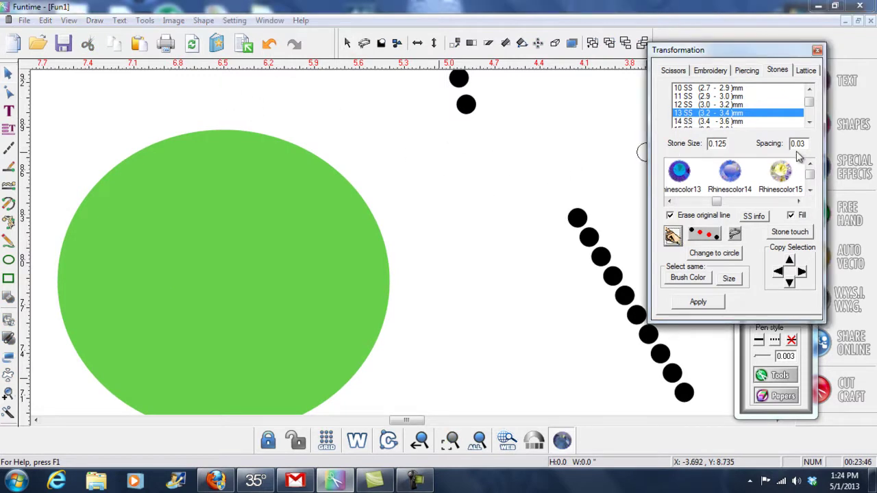
{"action": "left_click", "coordinate": [186, 136]}
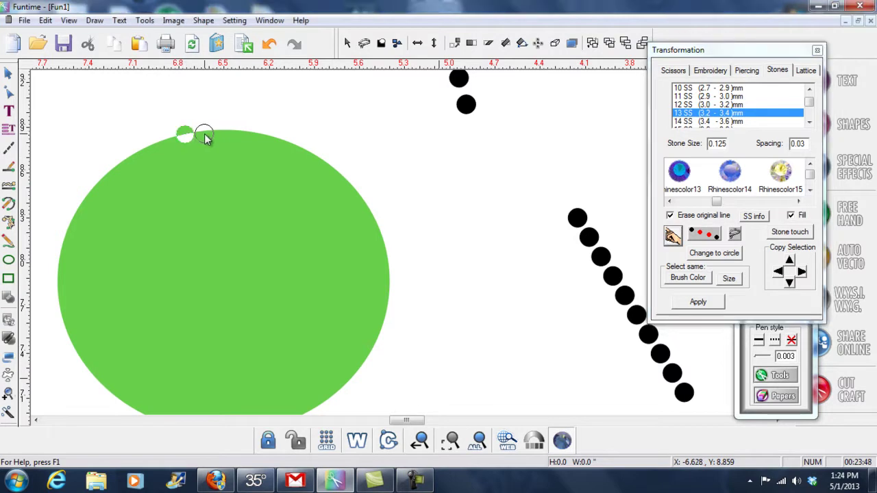
{"action": "left_click", "coordinate": [208, 136]}
{"action": "left_click", "coordinate": [231, 138]}
{"action": "left_click", "coordinate": [252, 134]}
{"action": "left_click", "coordinate": [274, 141]}
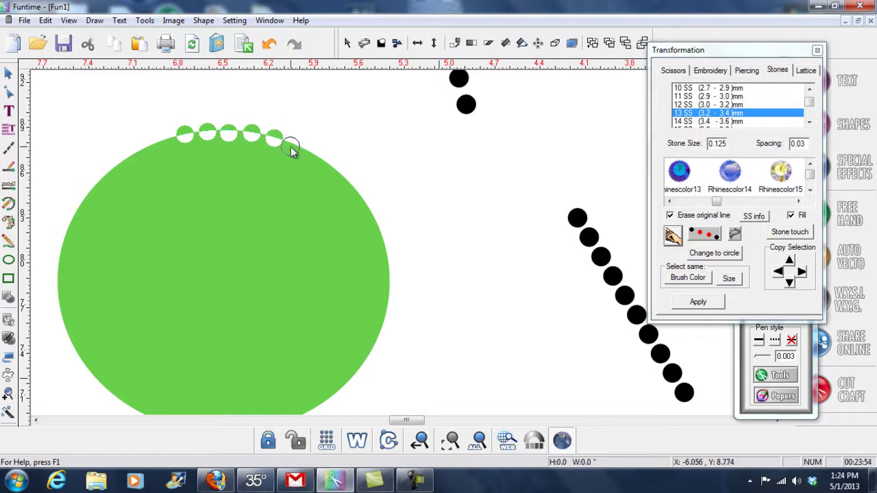
{"action": "left_click", "coordinate": [295, 148]}
{"action": "left_click", "coordinate": [316, 158]}
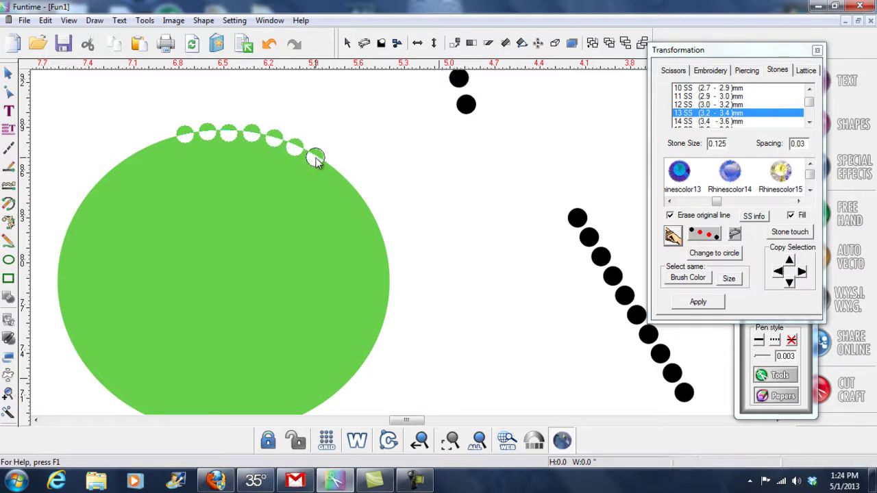
{"action": "left_click", "coordinate": [334, 169]}
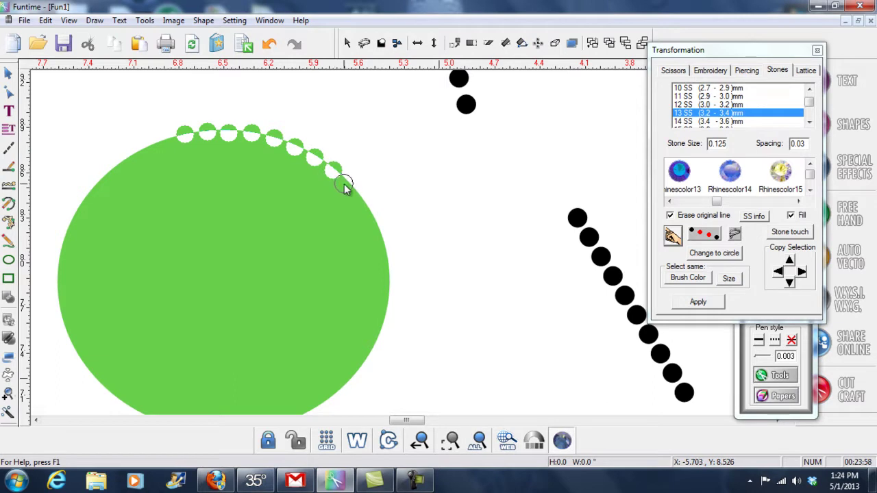
{"action": "left_click", "coordinate": [349, 185]}
{"action": "left_click", "coordinate": [361, 203]}
{"action": "left_click", "coordinate": [370, 221]}
{"action": "left_click", "coordinate": [378, 242]}
{"action": "left_click", "coordinate": [383, 266]}
{"action": "left_click", "coordinate": [387, 288]}
{"action": "left_click", "coordinate": [386, 312]}
{"action": "left_click", "coordinate": [382, 336]}
{"action": "left_click", "coordinate": [372, 356]}
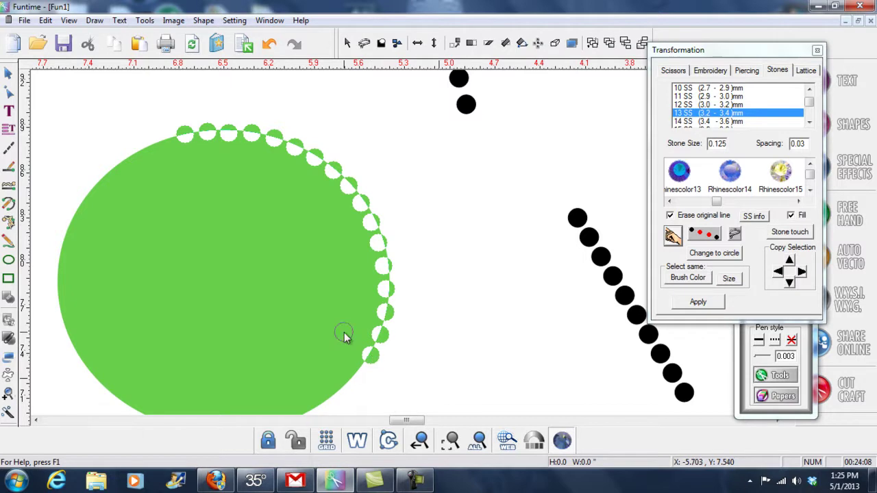
Step: Stop placing stones and move the green ellipse left and slightly down, clear of the hand-placed arc
{"action": "left_click", "coordinate": [236, 177]}
{"action": "left_click_drag", "start_coordinate": [275, 194], "coordinate": [199, 226]}
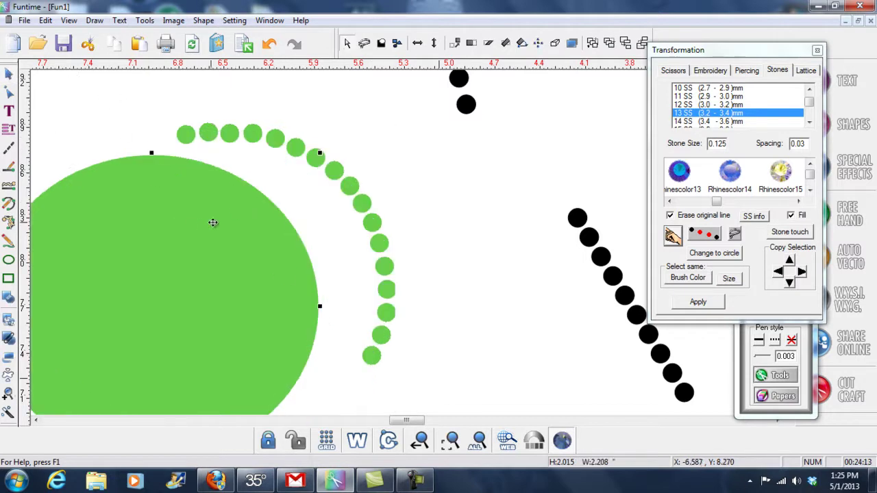
{"action": "left_click_drag", "start_coordinate": [238, 255], "coordinate": [182, 253]}
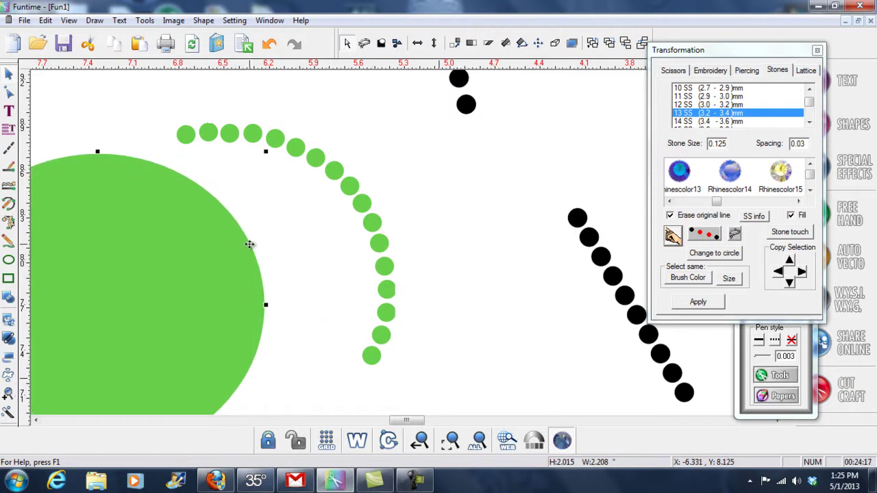
{"action": "mouse_move", "coordinate": [248, 279]}
{"action": "left_mouse_down"}
{"action": "mouse_move", "coordinate": [221, 282]}
{"action": "mouse_move", "coordinate": [237, 284]}
{"action": "left_mouse_up"}
{"action": "left_click", "coordinate": [76, 111]}
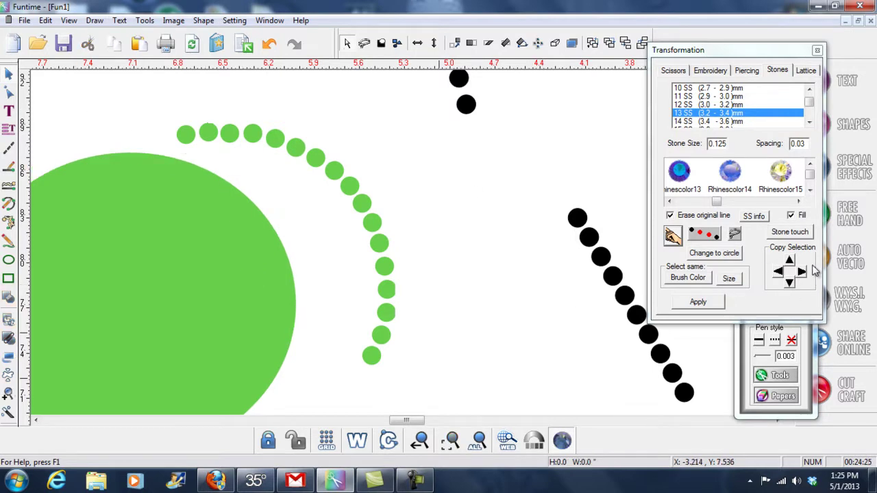
Step: Copy one stone at the middle of the green arc ten times to the right to form a horizontal row
{"action": "left_click", "coordinate": [362, 205]}
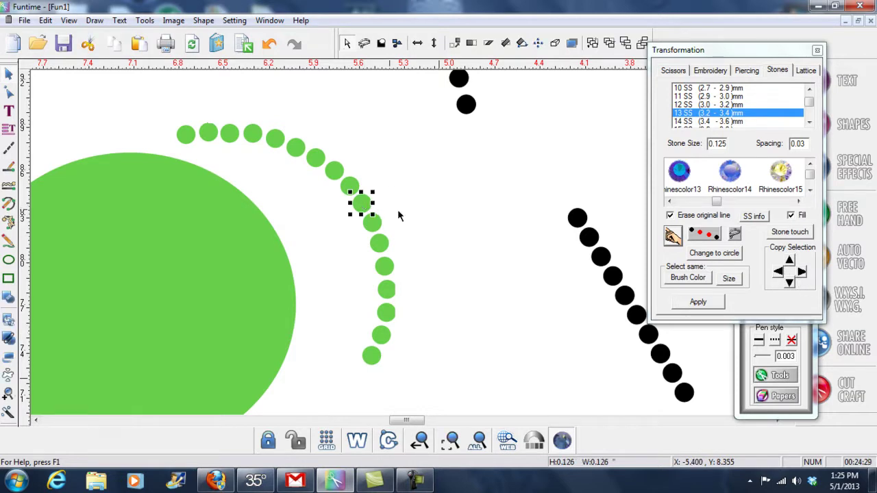
{"action": "left_click", "coordinate": [801, 272]}
{"action": "left_click", "coordinate": [801, 272]}
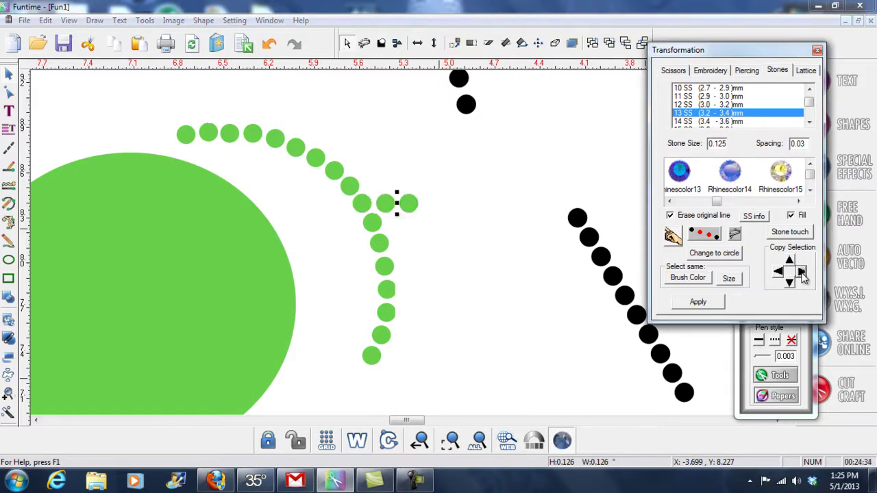
{"action": "left_click", "coordinate": [802, 272]}
{"action": "left_click", "coordinate": [801, 272]}
{"action": "left_click", "coordinate": [802, 272]}
{"action": "left_click", "coordinate": [802, 273]}
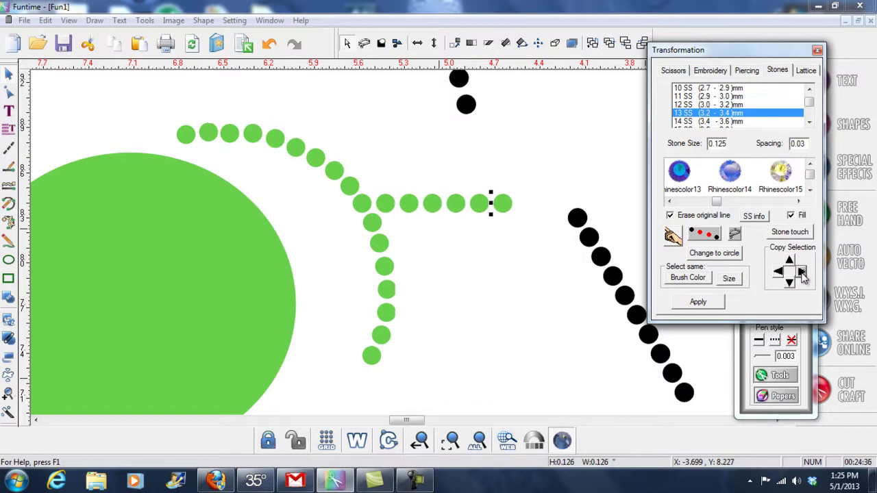
{"action": "left_click", "coordinate": [801, 272]}
{"action": "left_click", "coordinate": [801, 272]}
{"action": "left_click", "coordinate": [802, 272]}
{"action": "left_click", "coordinate": [801, 272]}
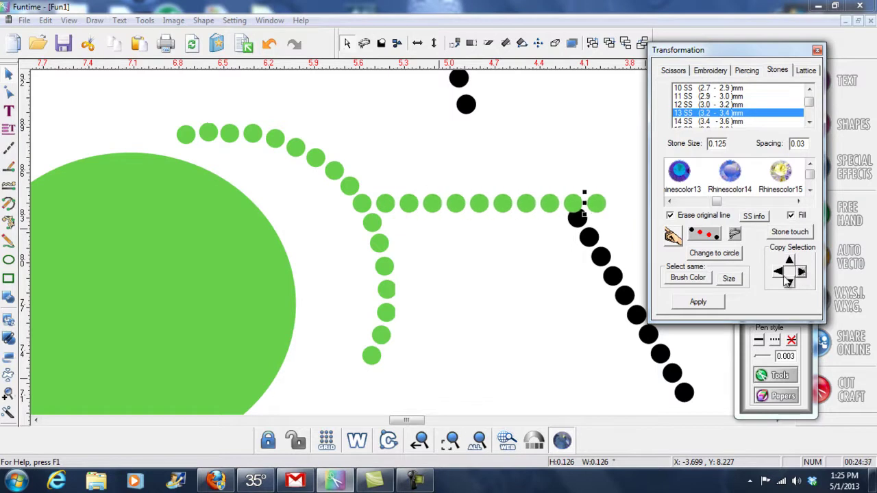
Step: Copy the arc's lowest stone downward into a short column, and its fifth stone from the upper end upward into another
{"action": "left_click", "coordinate": [369, 358]}
{"action": "left_click", "coordinate": [789, 281]}
{"action": "left_click", "coordinate": [789, 281]}
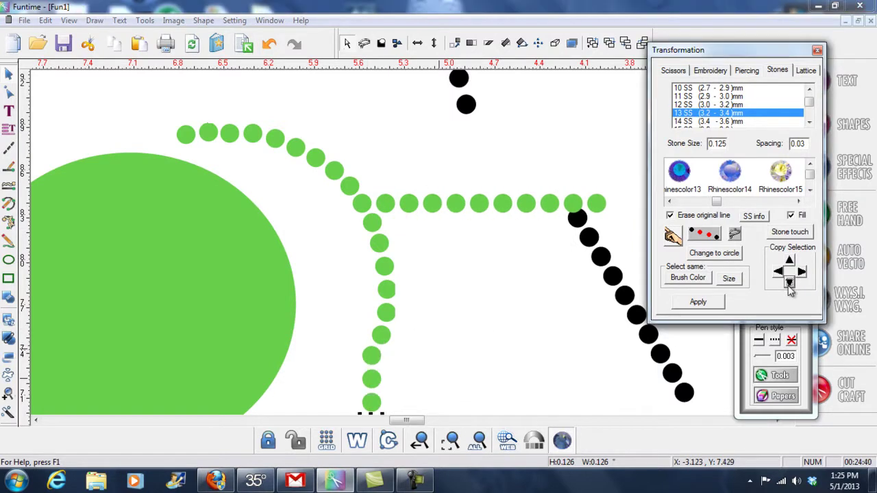
{"action": "left_click", "coordinate": [274, 140]}
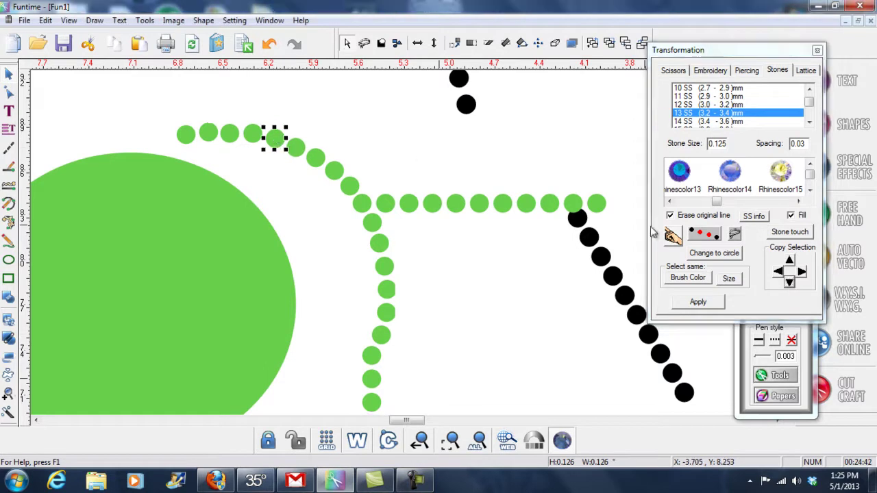
{"action": "left_click", "coordinate": [789, 262]}
{"action": "left_click", "coordinate": [790, 262]}
{"action": "left_click", "coordinate": [789, 262]}
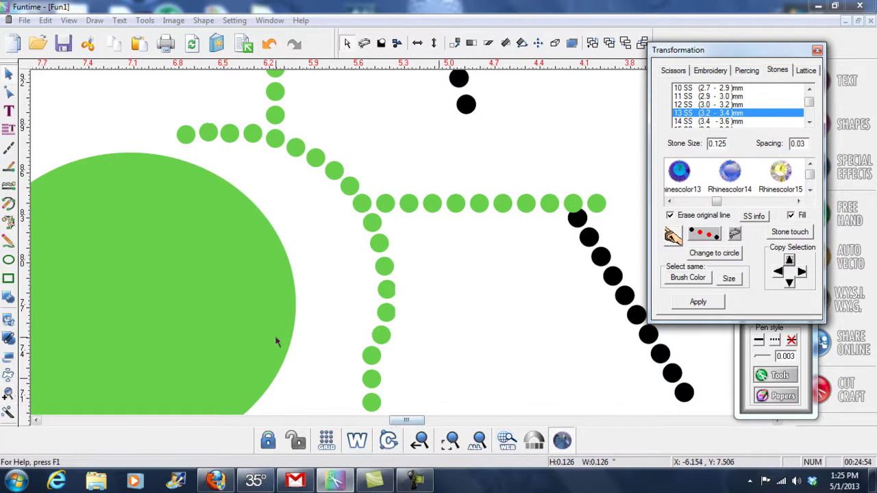
Step: Zoom out to view all the stone rows together with the rectangle and ellipse
{"action": "left_click", "coordinate": [8, 395]}
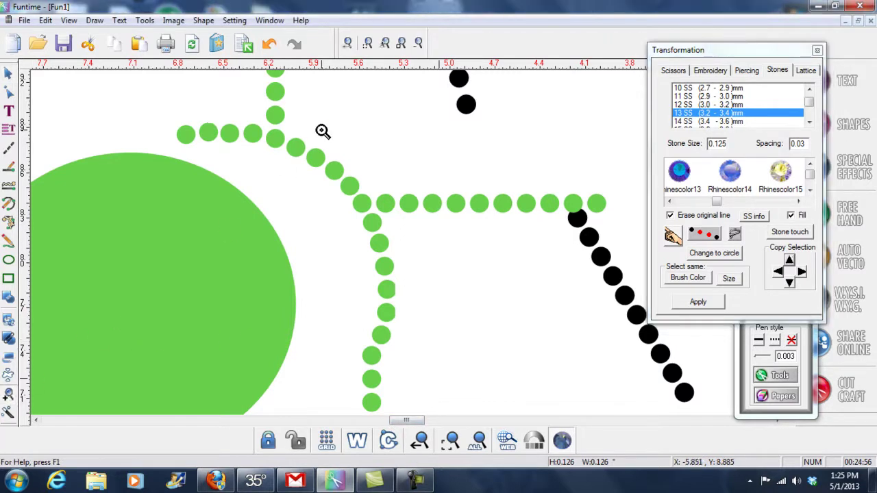
{"action": "left_click", "coordinate": [418, 44]}
{"action": "left_click", "coordinate": [417, 45]}
{"action": "left_click_drag", "start_coordinate": [409, 419], "coordinate": [410, 426]}
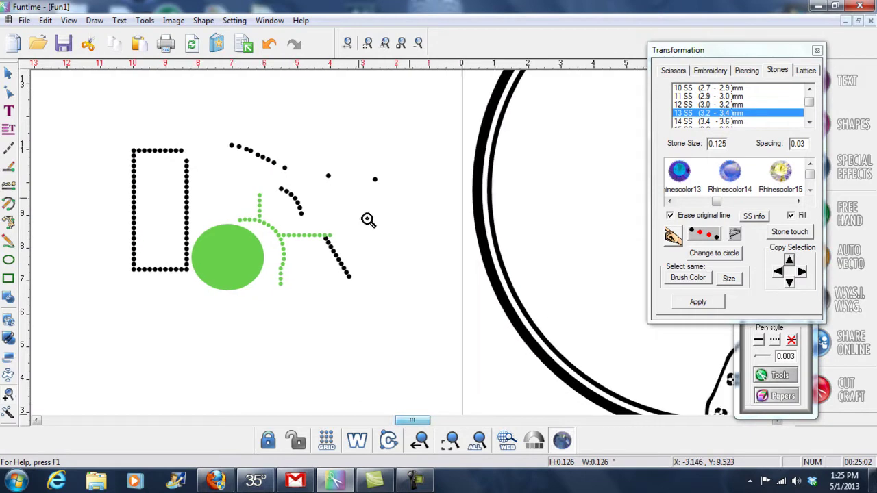
Step: Zoom out to show the full circular doll design and the practice shapes, and switch the drawing to wireframe view
{"action": "left_click", "coordinate": [418, 44]}
{"action": "left_click", "coordinate": [418, 44]}
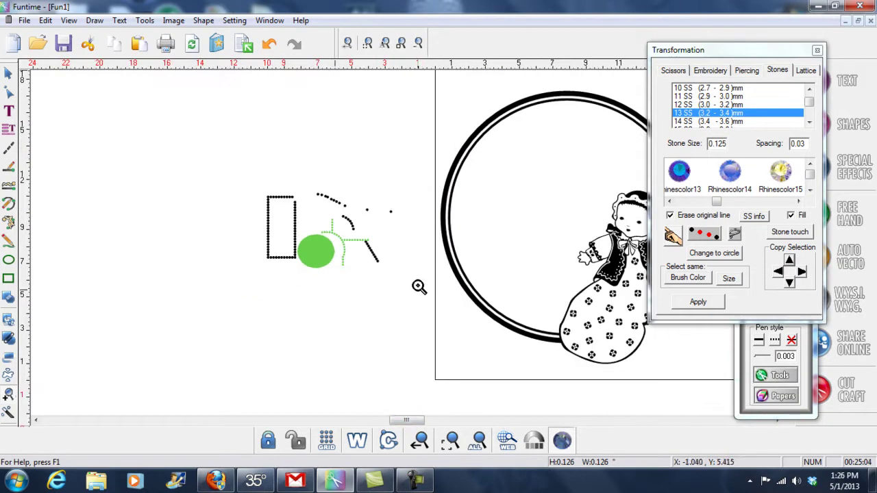
{"action": "left_click", "coordinate": [418, 44]}
{"action": "left_click", "coordinate": [418, 44]}
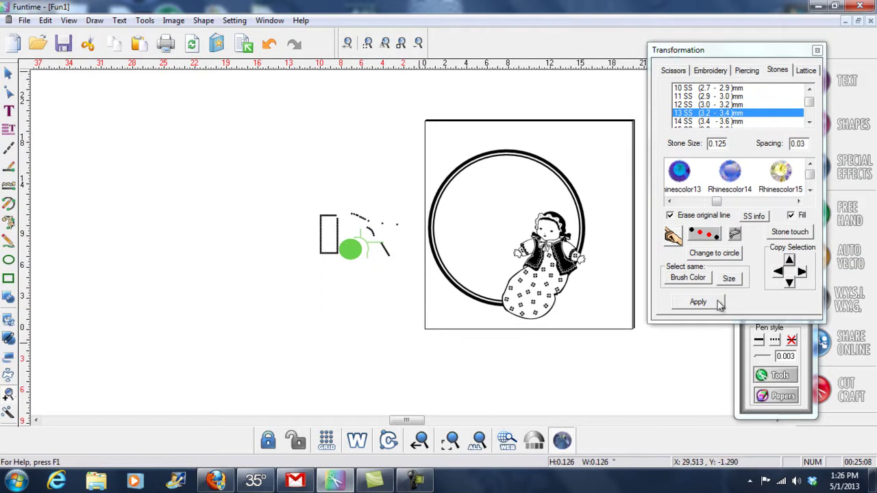
{"action": "left_click_drag", "start_coordinate": [730, 53], "coordinate": [784, 63]}
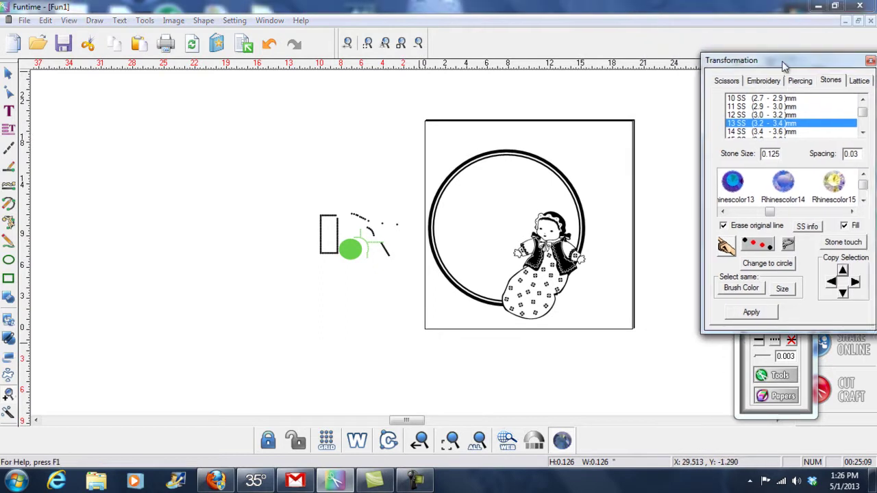
{"action": "left_click", "coordinate": [358, 441]}
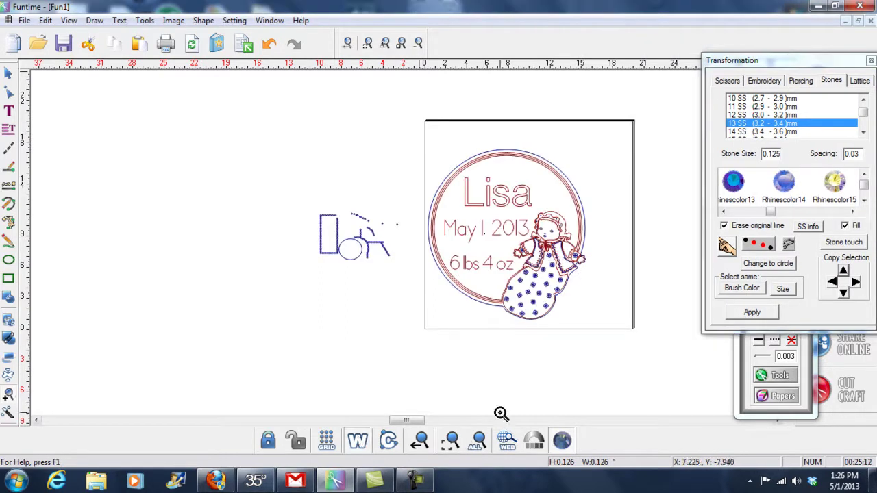
Step: Move the Transformation and colour palettes downward and zoom in on the circular doll design on the page
{"action": "left_click", "coordinate": [8, 73]}
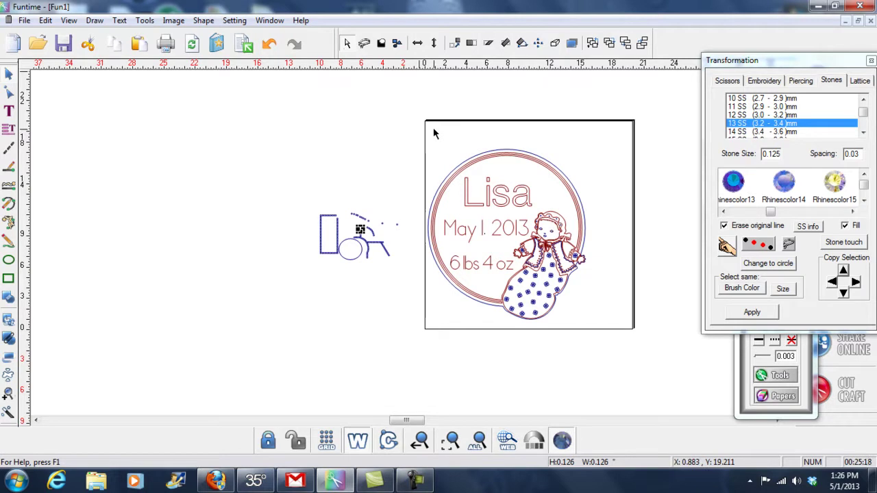
{"action": "left_click_drag", "start_coordinate": [825, 63], "coordinate": [807, 162]}
{"action": "left_click", "coordinate": [771, 91]}
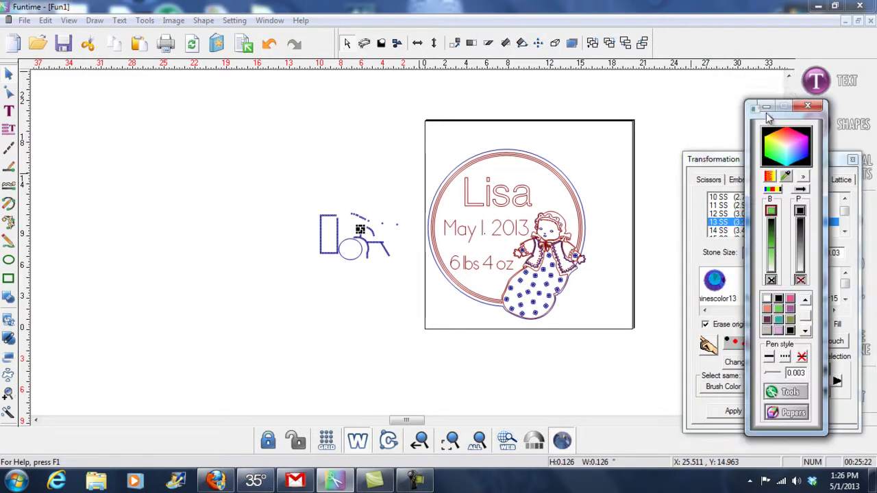
{"action": "left_click", "coordinate": [788, 76]}
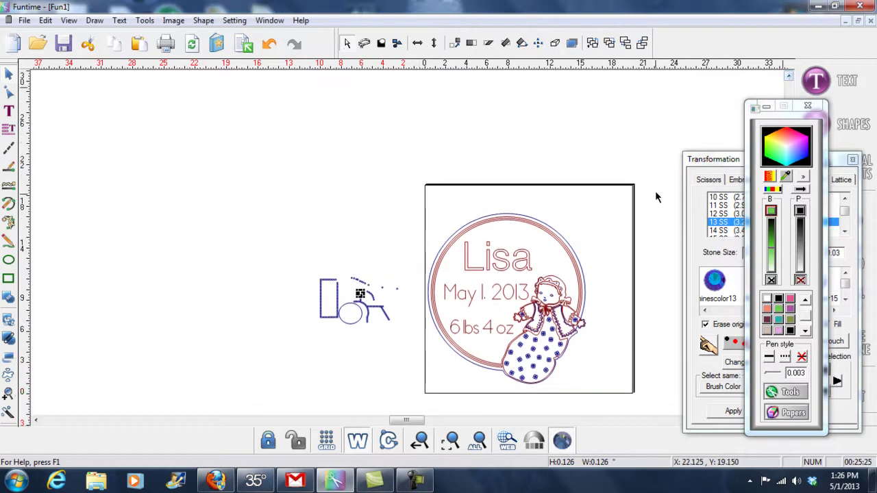
{"action": "left_click", "coordinate": [8, 394]}
{"action": "left_click_drag", "start_coordinate": [432, 197], "coordinate": [602, 384]}
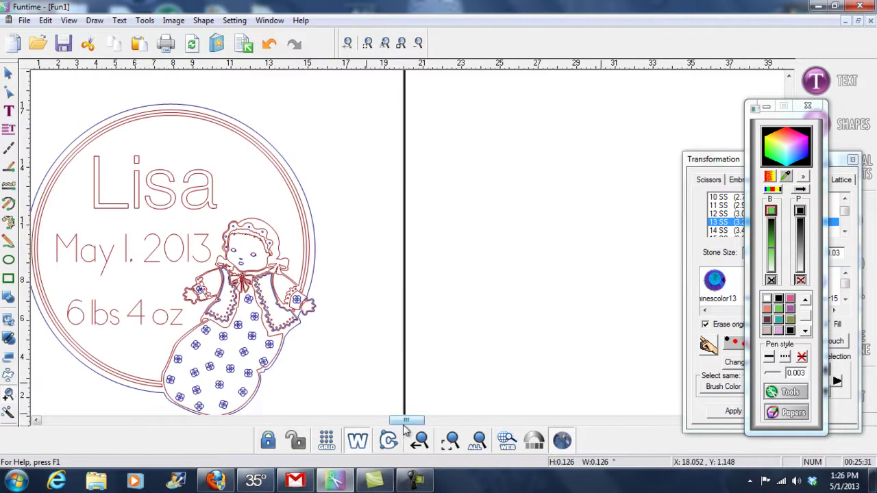
{"action": "left_click_drag", "start_coordinate": [406, 423], "coordinate": [402, 425]}
Step: Rearrange the floating Transformation and colour palettes so they sit between the design and the sidebar buttons
{"action": "left_click_drag", "start_coordinate": [740, 162], "coordinate": [630, 81]}
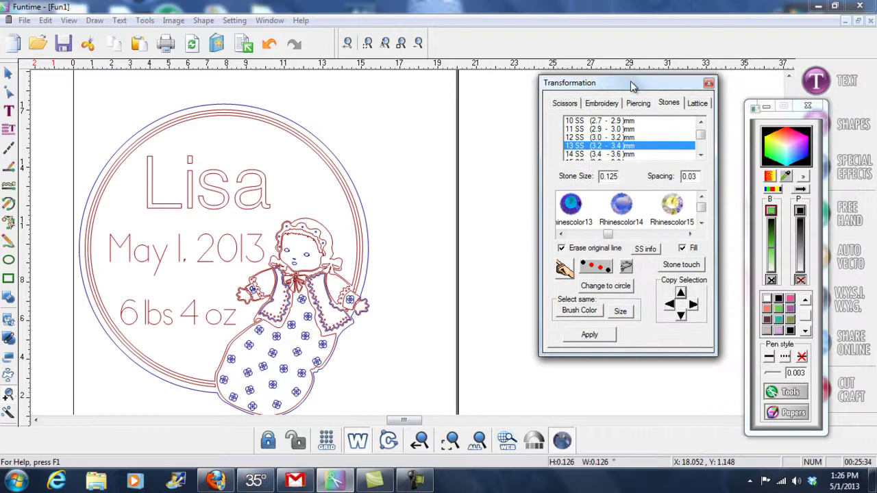
{"action": "left_click", "coordinate": [754, 108]}
{"action": "left_click", "coordinate": [772, 118]}
{"action": "left_click_drag", "start_coordinate": [779, 122], "coordinate": [773, 45]}
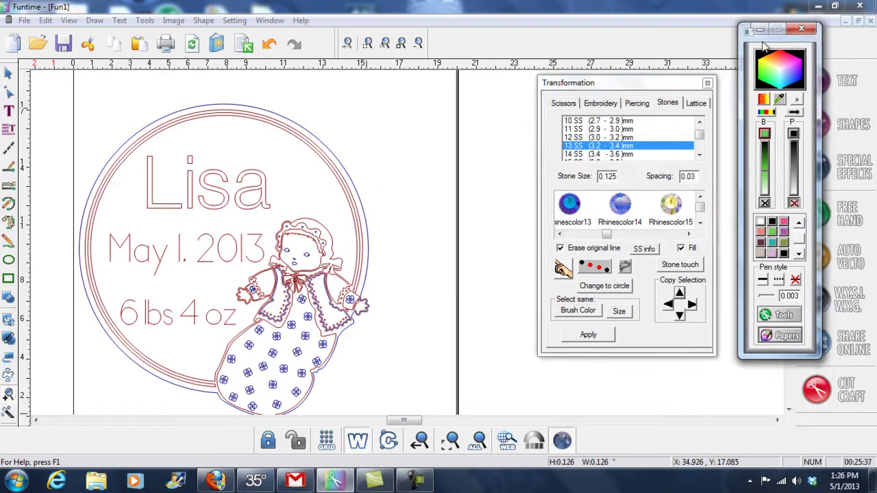
{"action": "left_click_drag", "start_coordinate": [658, 83], "coordinate": [742, 64]}
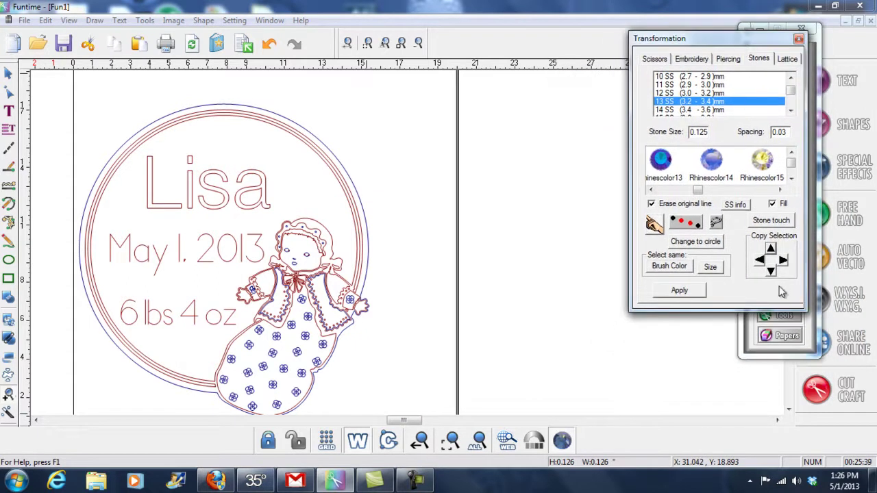
{"action": "left_click_drag", "start_coordinate": [694, 40], "coordinate": [612, 14]}
{"action": "left_click", "coordinate": [763, 41]}
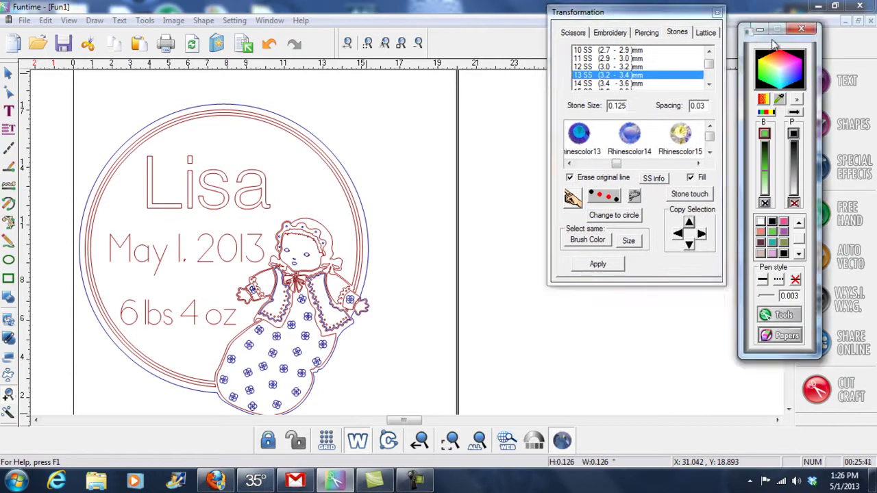
{"action": "left_click_drag", "start_coordinate": [768, 44], "coordinate": [651, 21]}
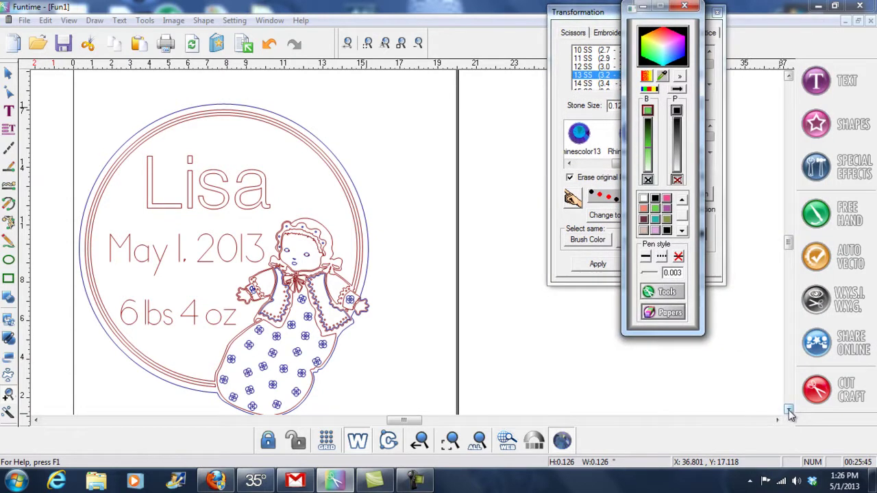
Step: Select the outermost contour that runs around the circle and the doll
{"action": "left_click", "coordinate": [788, 410]}
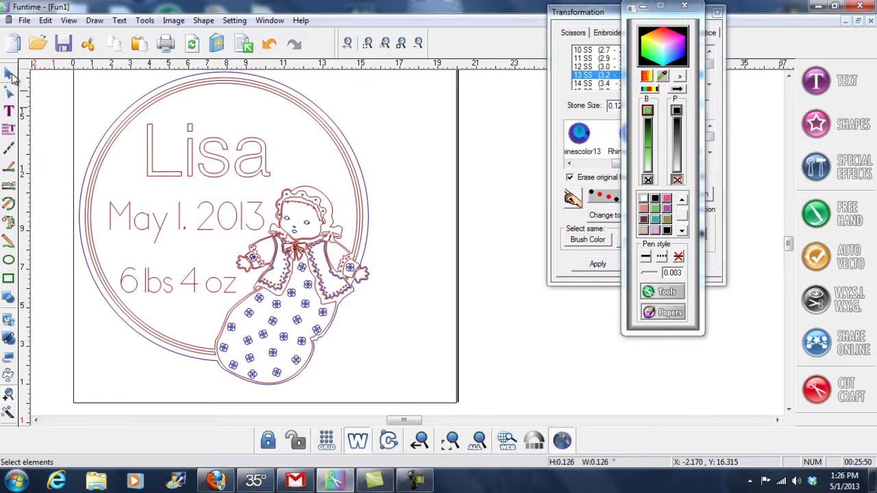
{"action": "left_click", "coordinate": [9, 74]}
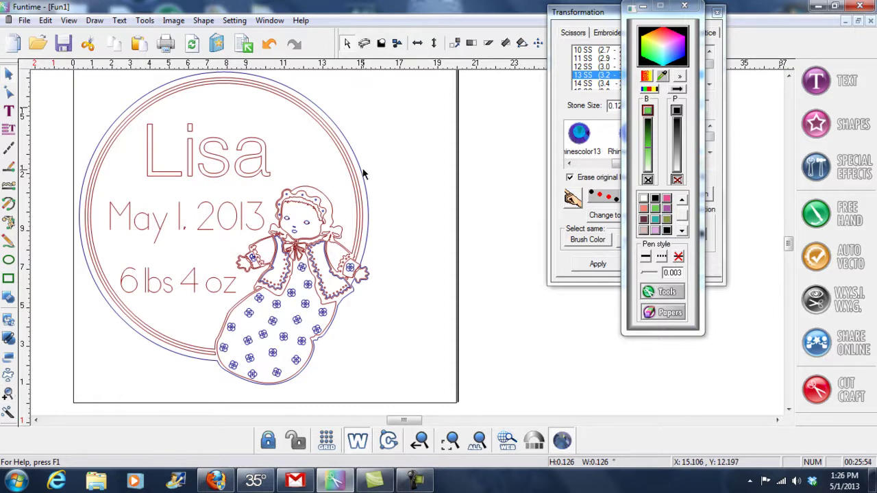
{"action": "left_click", "coordinate": [319, 109]}
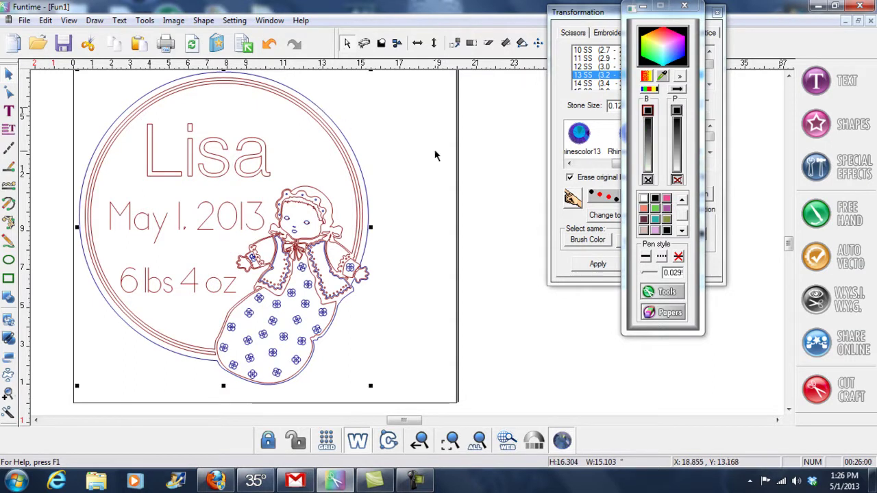
Step: Move the Transformation palette down beside the colour palette and display the design in wireframe view
{"action": "left_click", "coordinate": [630, 12]}
{"action": "left_click", "coordinate": [631, 9]}
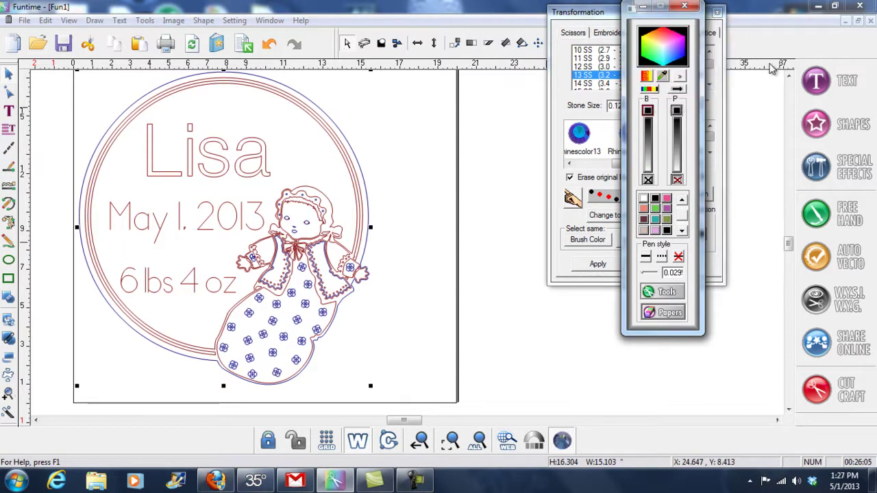
{"action": "left_click", "coordinate": [631, 8]}
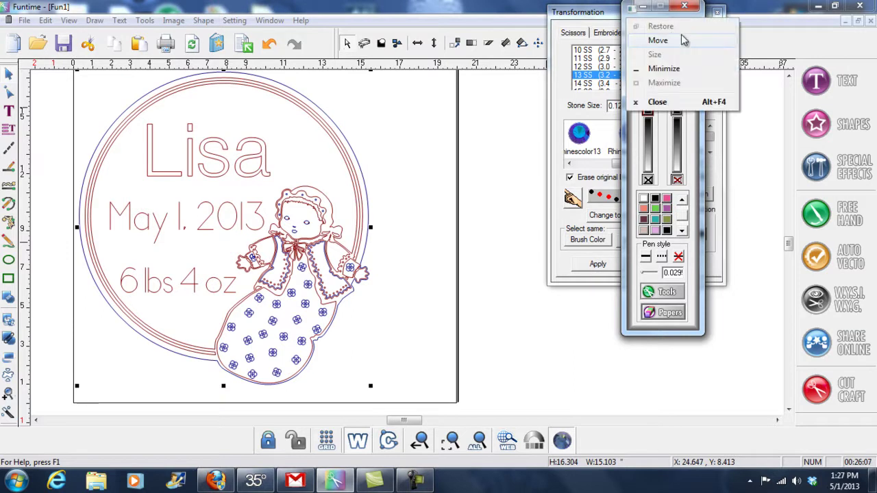
{"action": "left_click", "coordinate": [576, 15]}
{"action": "left_click_drag", "start_coordinate": [636, 19], "coordinate": [692, 99]}
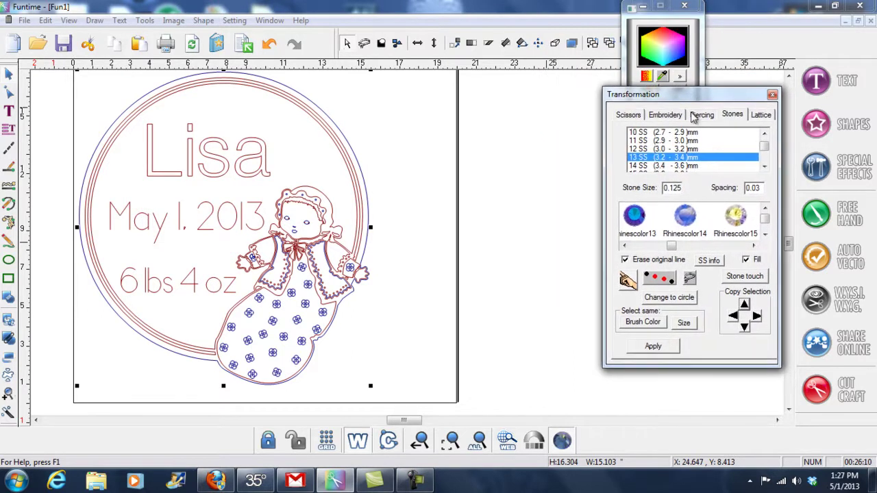
{"action": "left_click", "coordinate": [637, 71]}
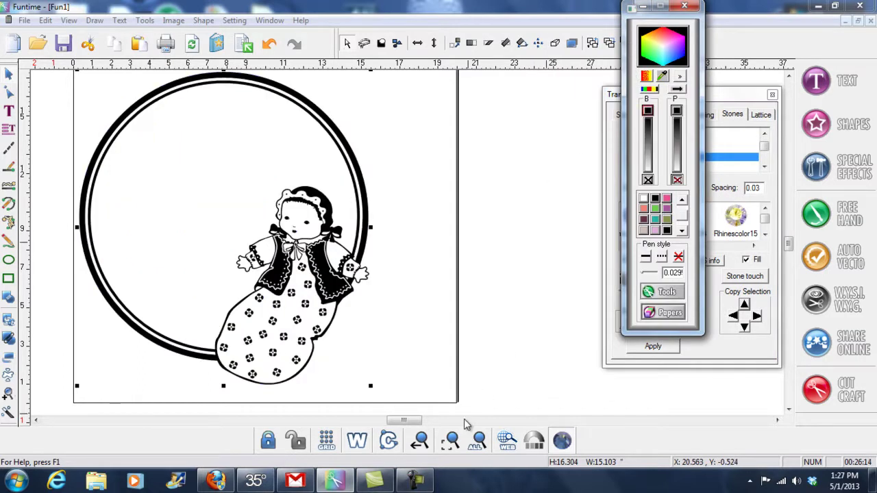
{"action": "left_click", "coordinate": [359, 442]}
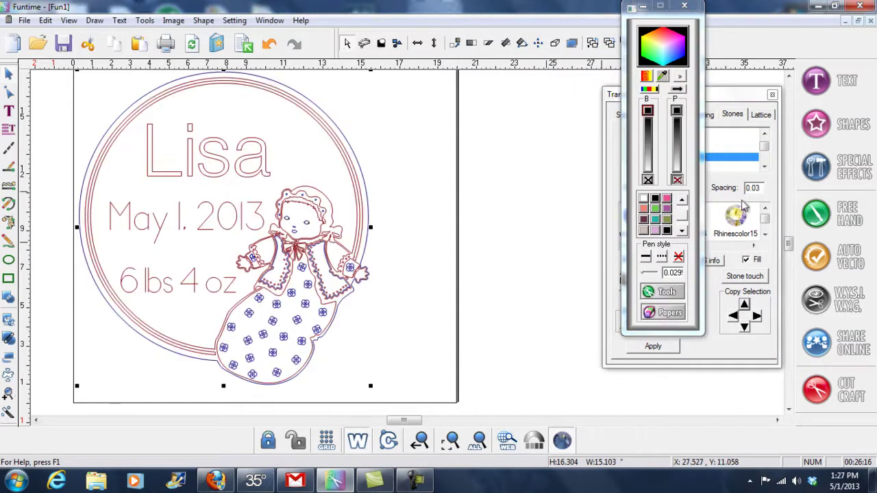
Step: Try filling the outermost contour with 13 SS stones of size 0.125 at 0.03 spacing, and undo the fill
{"action": "left_click", "coordinate": [718, 354]}
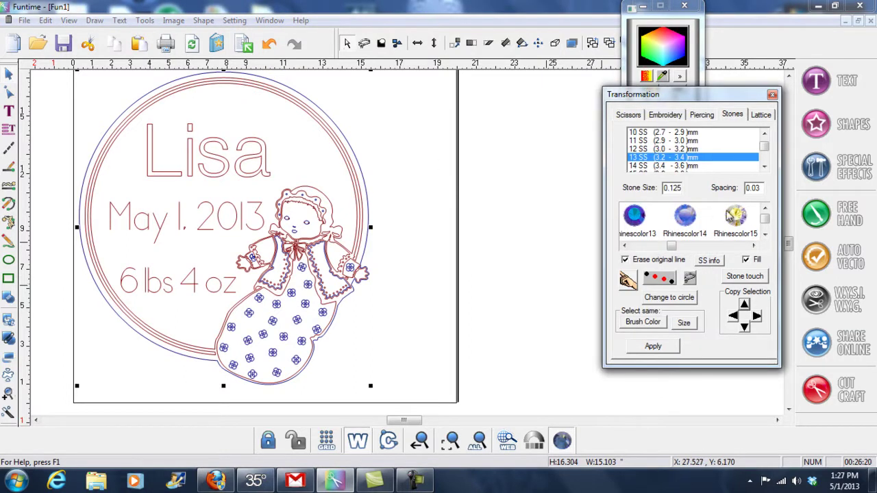
{"action": "left_click", "coordinate": [655, 349]}
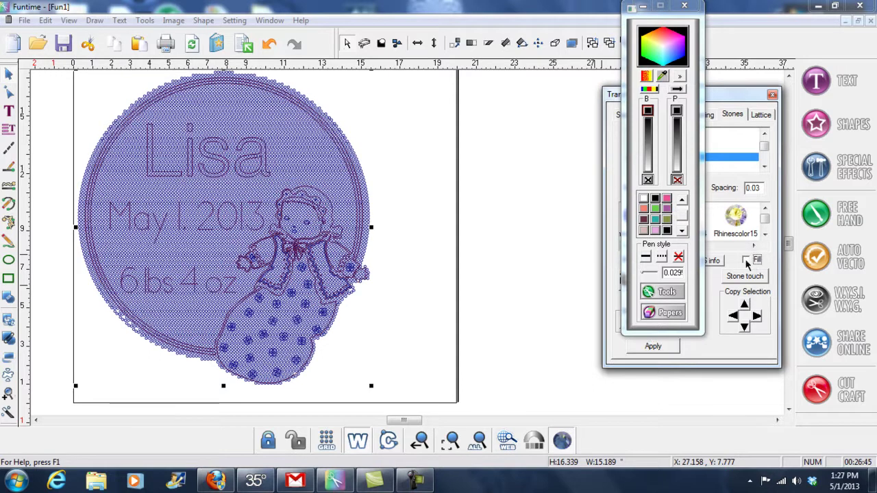
{"action": "left_click", "coordinate": [270, 46]}
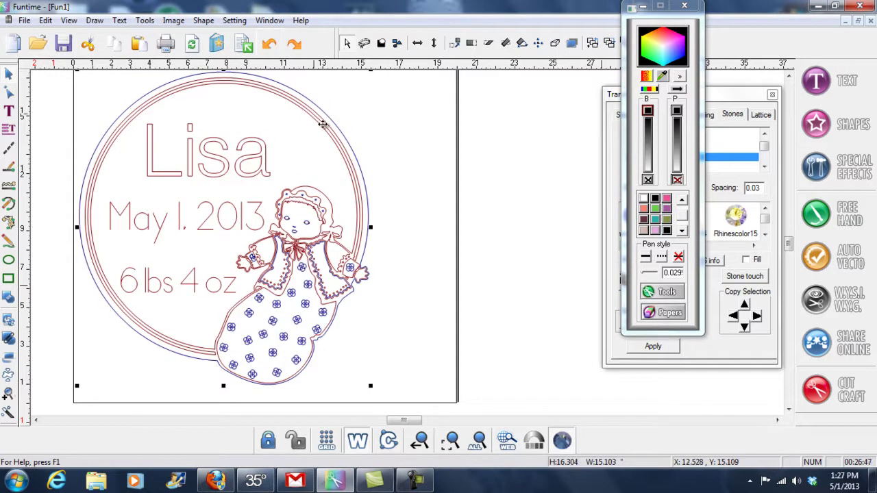
Step: Outline the outermost contour with 13 SS stones at 0.03 spacing, with the Fill option off
{"action": "left_click", "coordinate": [618, 147]}
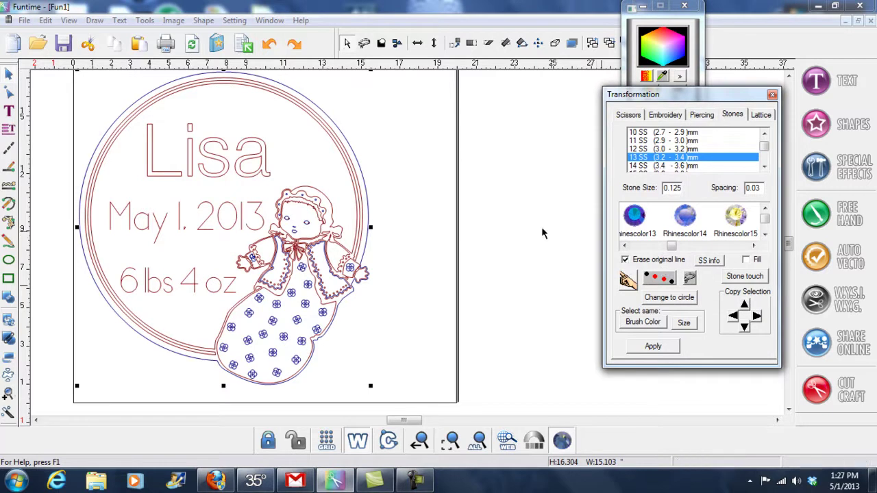
{"action": "left_click", "coordinate": [391, 210]}
{"action": "left_click", "coordinate": [369, 220]}
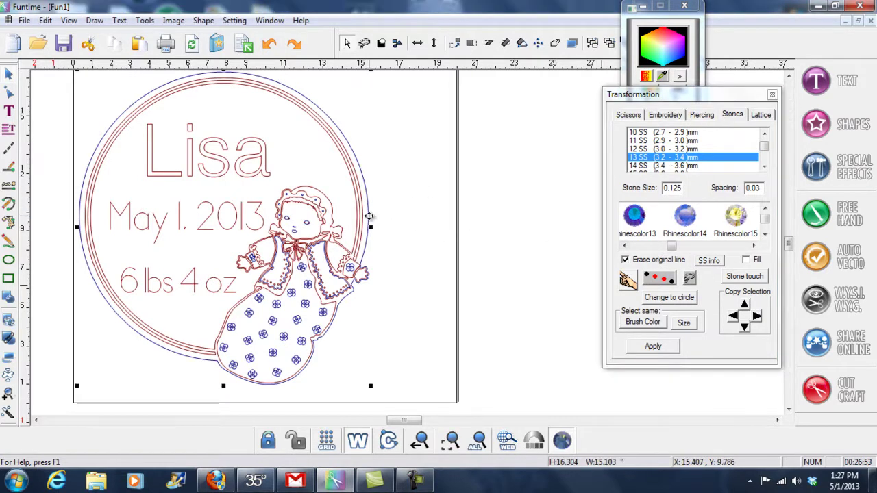
{"action": "left_click", "coordinate": [646, 348]}
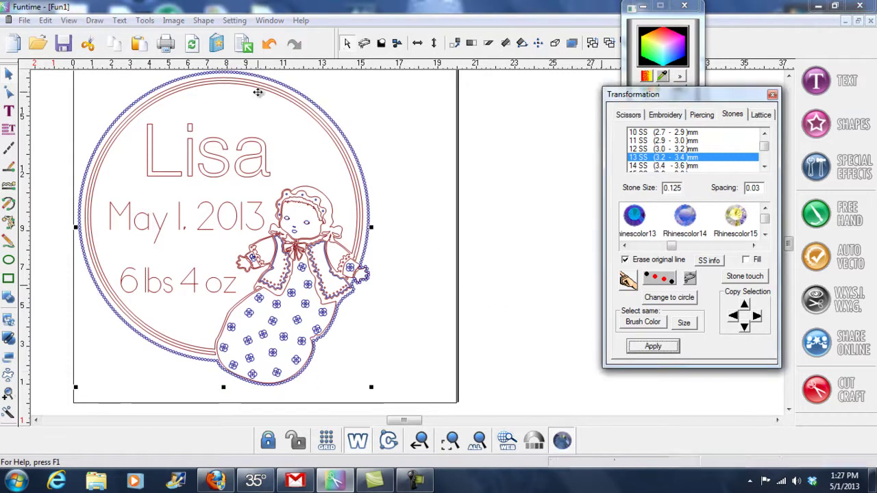
Step: Apply 13 SS stones to the next two contours inward, including the one that follows the doll's outline
{"action": "left_click", "coordinate": [484, 182]}
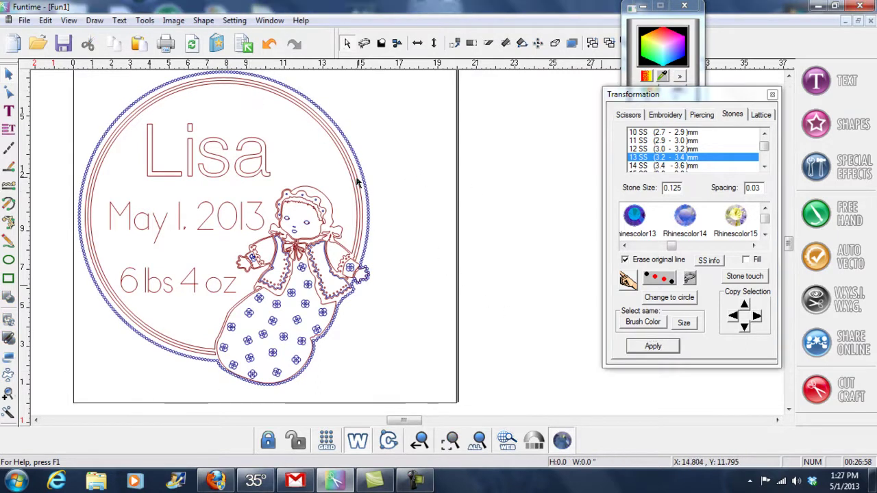
{"action": "left_click", "coordinate": [357, 182]}
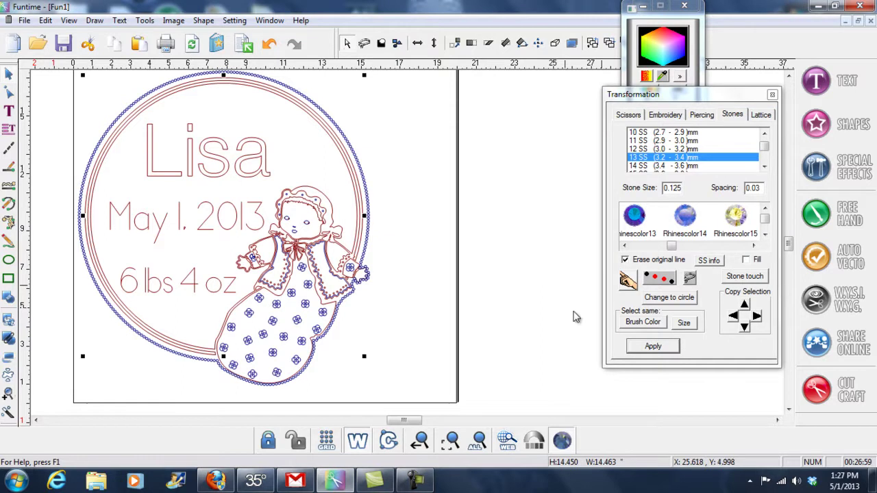
{"action": "left_click", "coordinate": [653, 348]}
{"action": "left_click", "coordinate": [432, 240]}
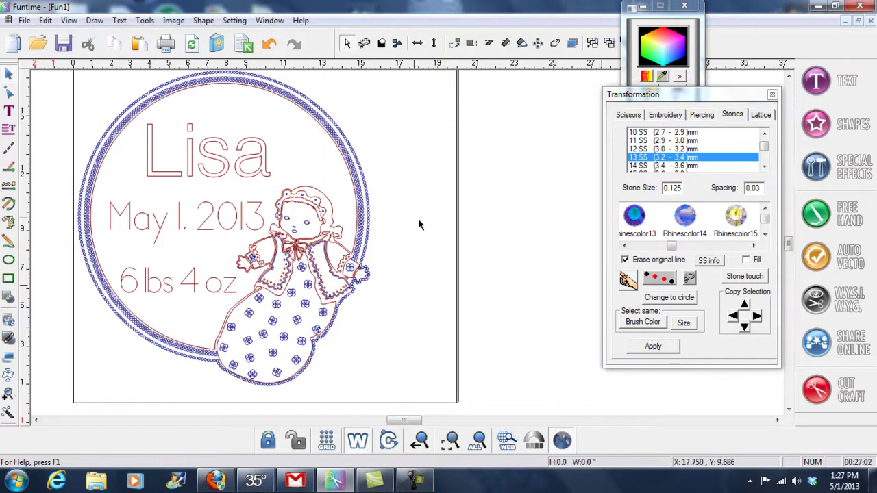
{"action": "left_click", "coordinate": [353, 188]}
{"action": "left_click", "coordinate": [638, 351]}
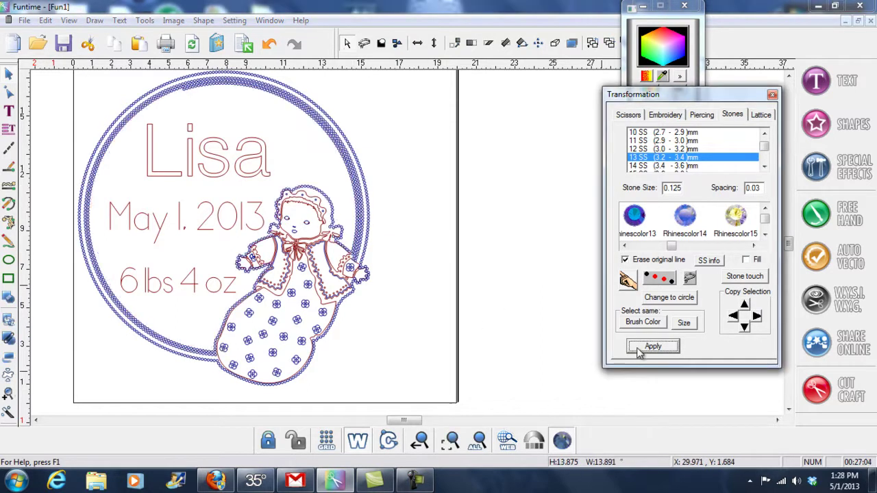
Step: Undo all the stone outlines applied to the doll design's contours and clear the selection
{"action": "left_click", "coordinate": [368, 240]}
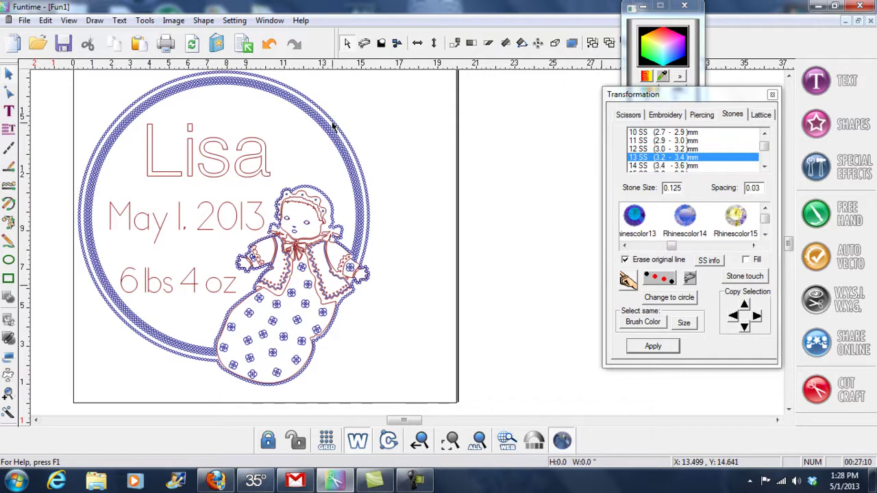
{"action": "left_click", "coordinate": [270, 46]}
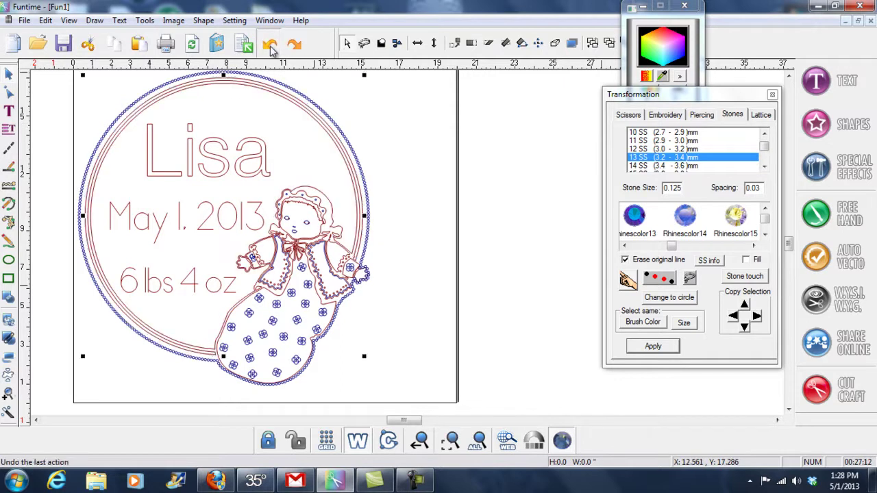
{"action": "left_click", "coordinate": [787, 77]}
{"action": "left_click", "coordinate": [114, 100]}
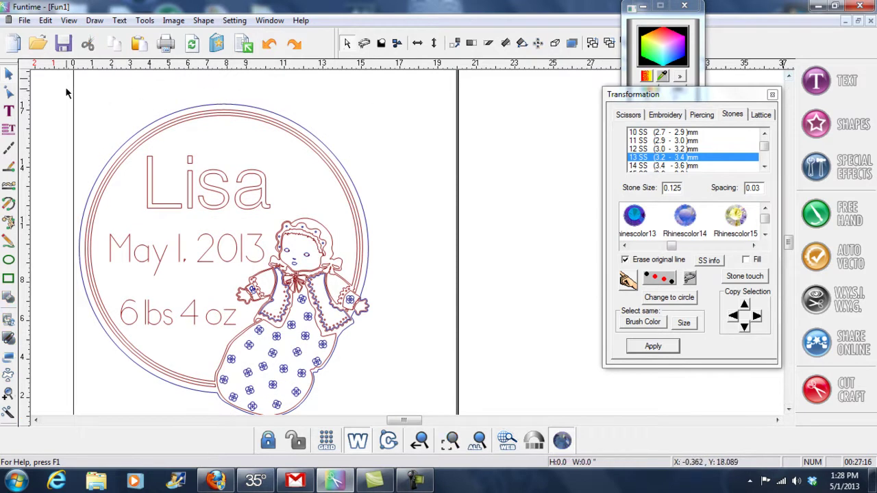
Step: Try applying 13 SS stones at 0.03 spacing to the entire doll birth-announcement design, and undo the application
{"action": "left_click_drag", "start_coordinate": [55, 87], "coordinate": [460, 249]}
{"action": "left_click", "coordinate": [788, 77]}
{"action": "left_click", "coordinate": [788, 77]}
{"action": "left_click", "coordinate": [788, 77]}
{"action": "left_click", "coordinate": [788, 77]}
{"action": "left_click", "coordinate": [788, 77]}
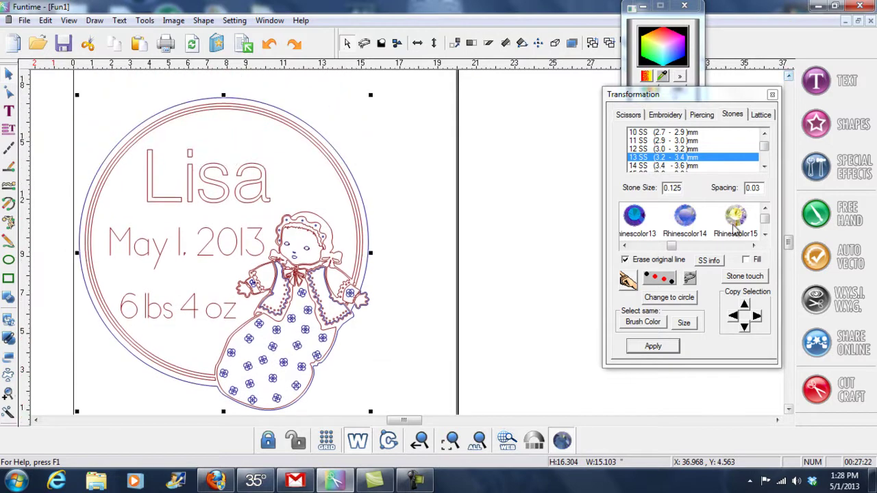
{"action": "left_click", "coordinate": [652, 346]}
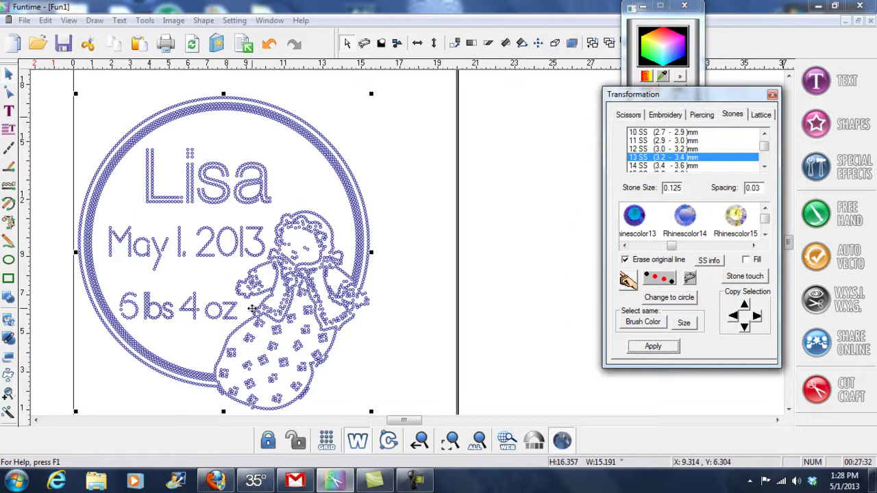
{"action": "left_click", "coordinate": [444, 346]}
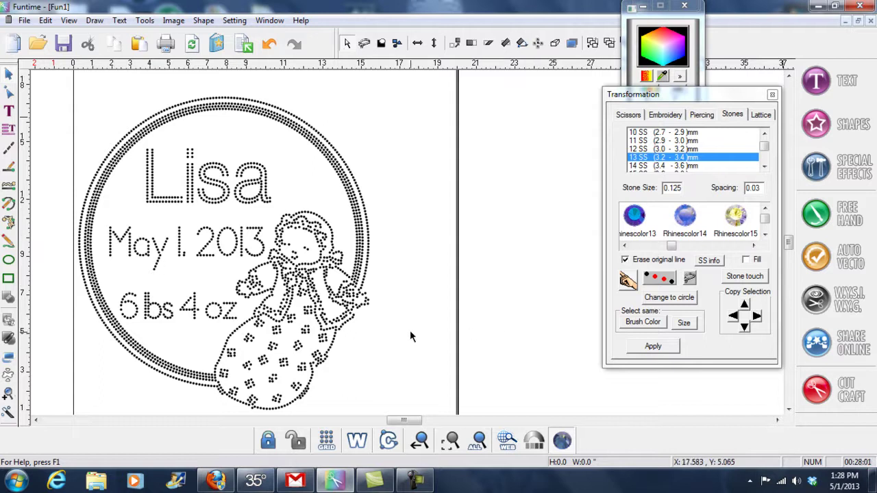
{"action": "left_click", "coordinate": [269, 43]}
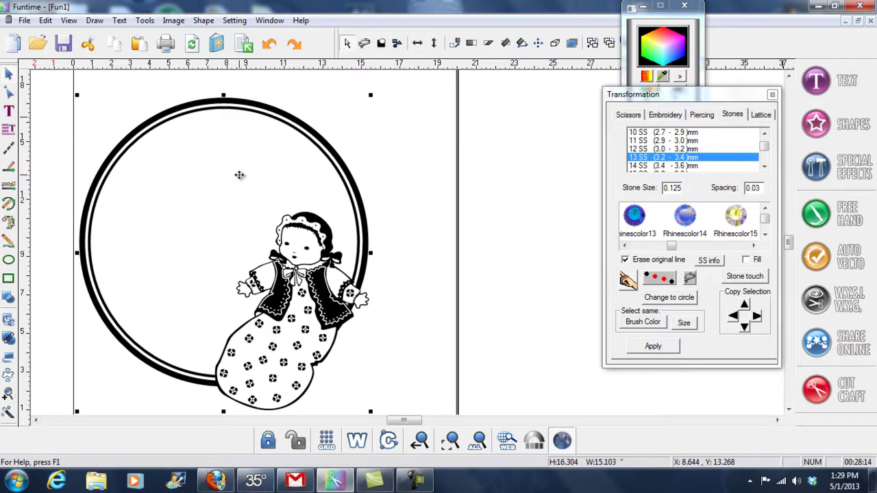
Step: Open text creation and preview Funtime fonts, from English 157 BT through the Eurostyle variants to Flash
{"action": "left_click", "coordinate": [8, 111]}
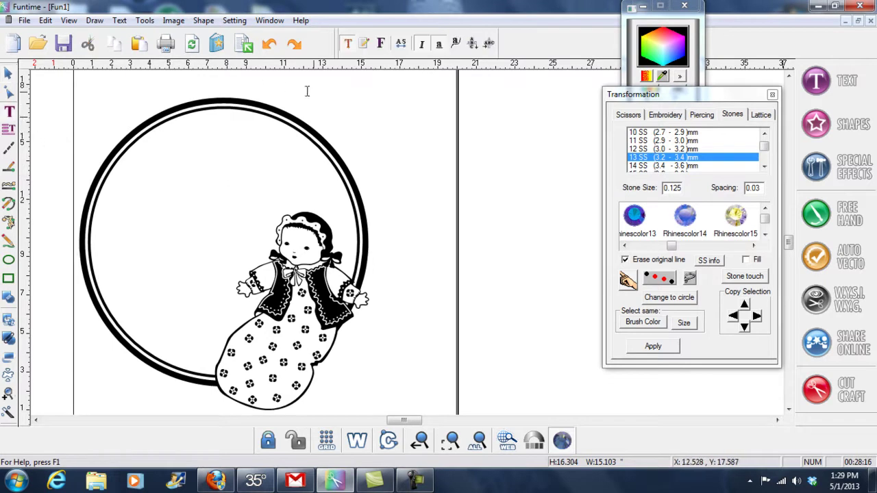
{"action": "left_click", "coordinate": [381, 44]}
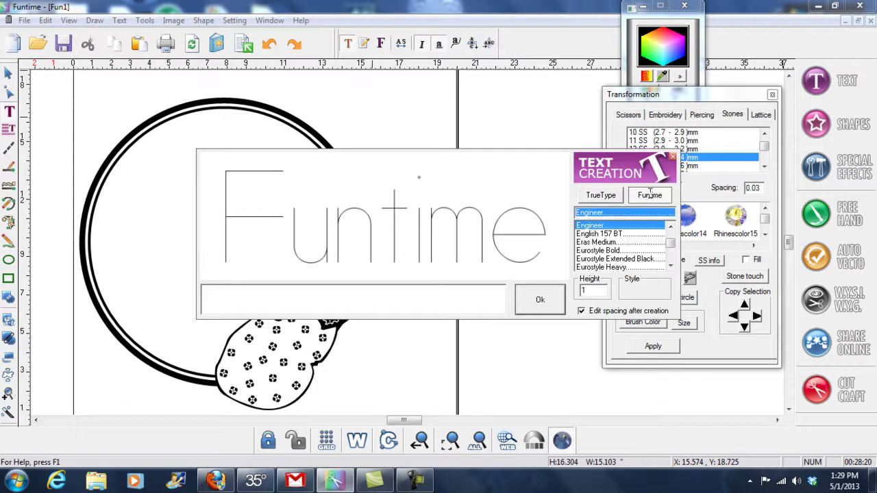
{"action": "left_click", "coordinate": [611, 242]}
{"action": "left_click", "coordinate": [612, 251]}
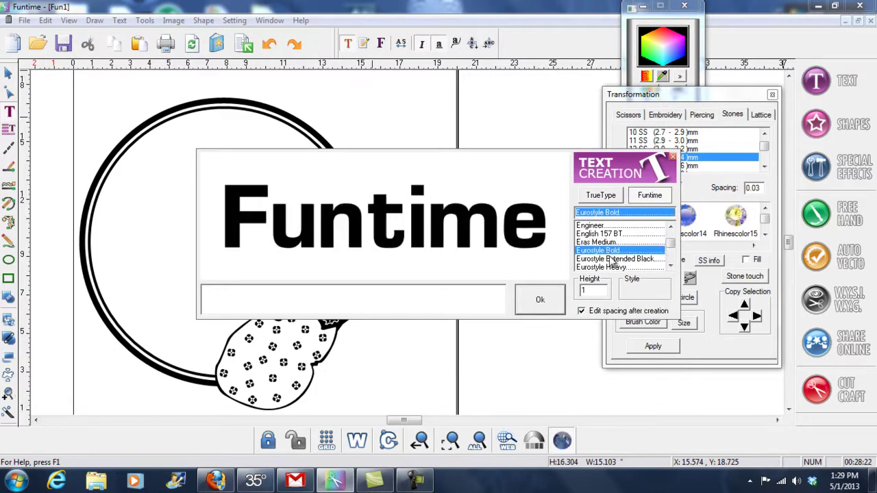
{"action": "left_click", "coordinate": [612, 260]}
{"action": "left_click", "coordinate": [603, 234]}
{"action": "left_click", "coordinate": [673, 267]}
{"action": "left_click", "coordinate": [673, 267]}
{"action": "left_click", "coordinate": [606, 251]}
{"action": "left_click", "coordinate": [621, 260]}
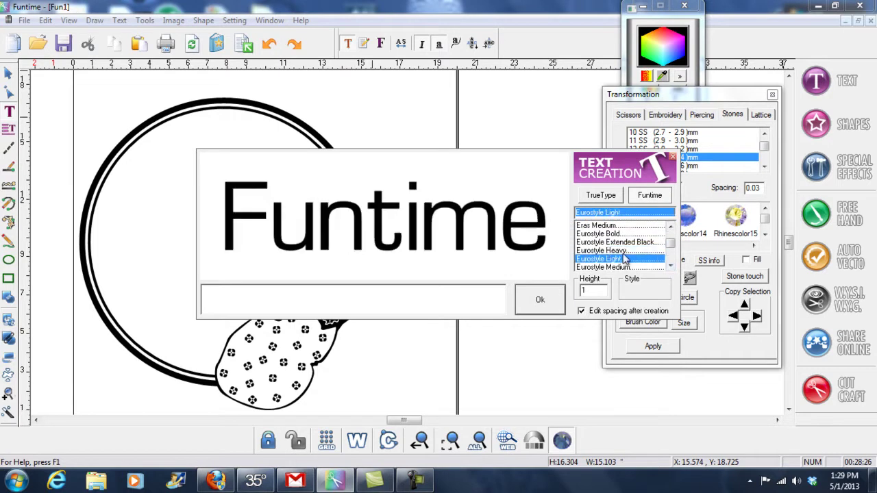
{"action": "left_click", "coordinate": [635, 268]}
{"action": "left_click", "coordinate": [672, 265]}
{"action": "left_click", "coordinate": [670, 265]}
{"action": "key", "text": "Down"}
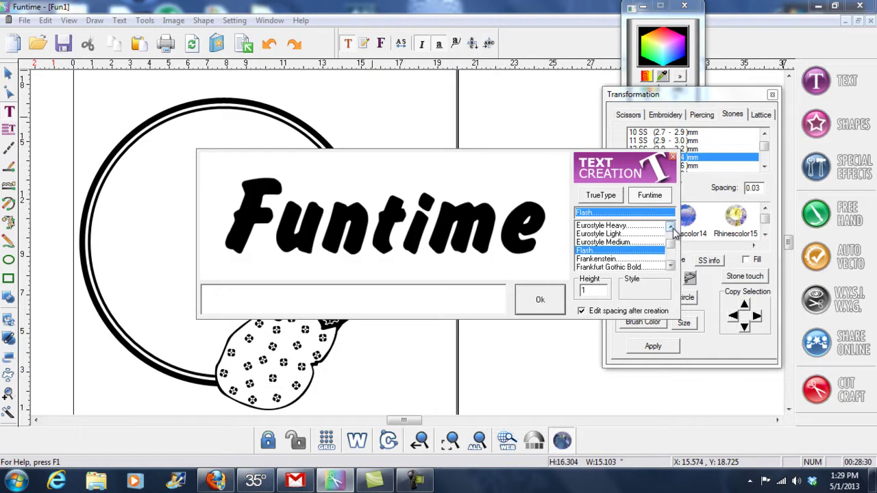
Step: Create the text "Cameo" in the 0areva Rhinestone font
{"action": "left_click_drag", "start_coordinate": [673, 230], "coordinate": [670, 229]}
{"action": "left_click", "coordinate": [670, 228]}
{"action": "left_click", "coordinate": [670, 229]}
{"action": "left_click", "coordinate": [670, 229]}
{"action": "left_click", "coordinate": [629, 235]}
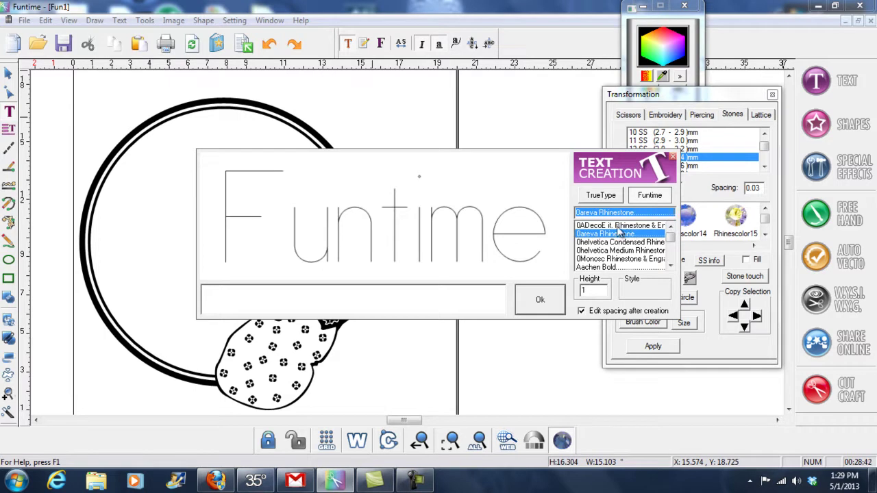
{"action": "left_click", "coordinate": [619, 226]}
{"action": "left_click", "coordinate": [620, 235]}
{"action": "left_click", "coordinate": [229, 300]}
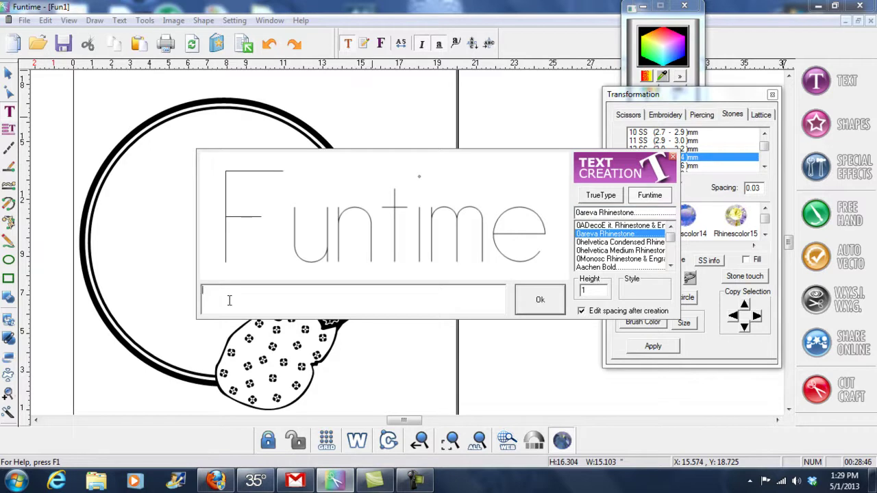
{"action": "type", "text": "Cameo"}
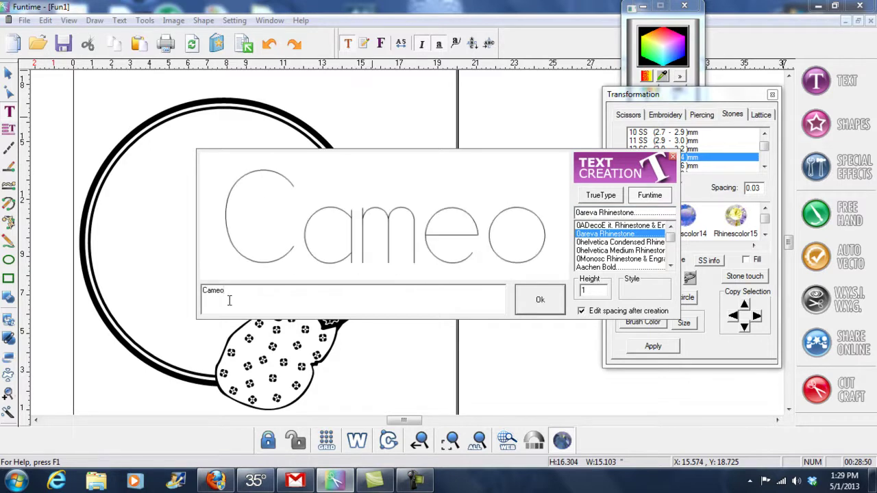
{"action": "left_click", "coordinate": [542, 305]}
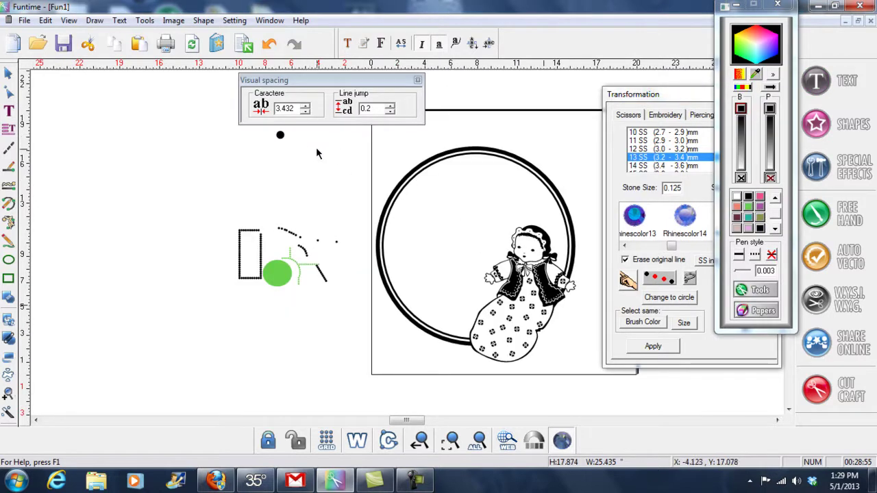
Step: Show the wireframe view, move the "Cameo" text farther left of the page and enlarge it to about 6.3 inches wide
{"action": "left_click", "coordinate": [357, 441]}
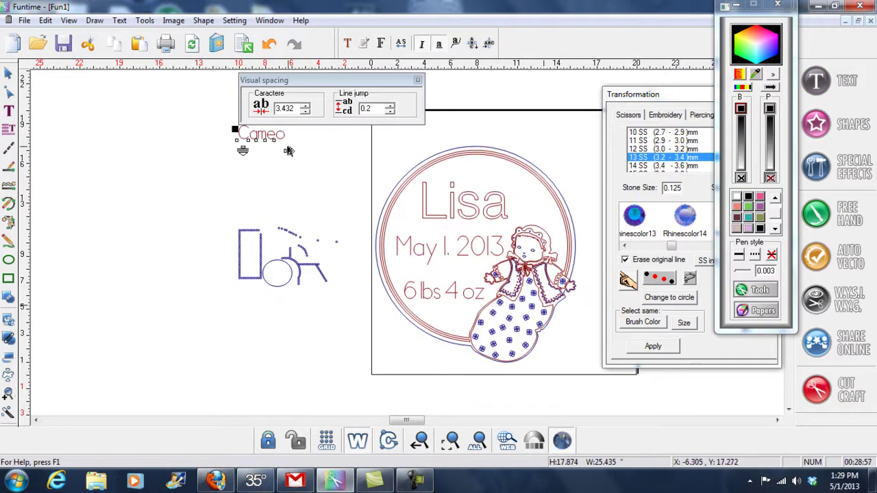
{"action": "left_click", "coordinate": [8, 72]}
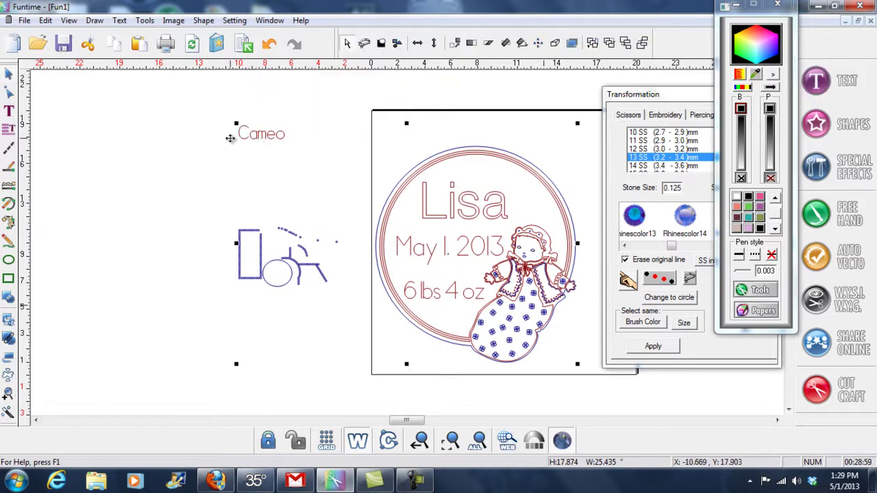
{"action": "left_click", "coordinate": [260, 136]}
{"action": "left_click_drag", "start_coordinate": [260, 135], "coordinate": [178, 132]}
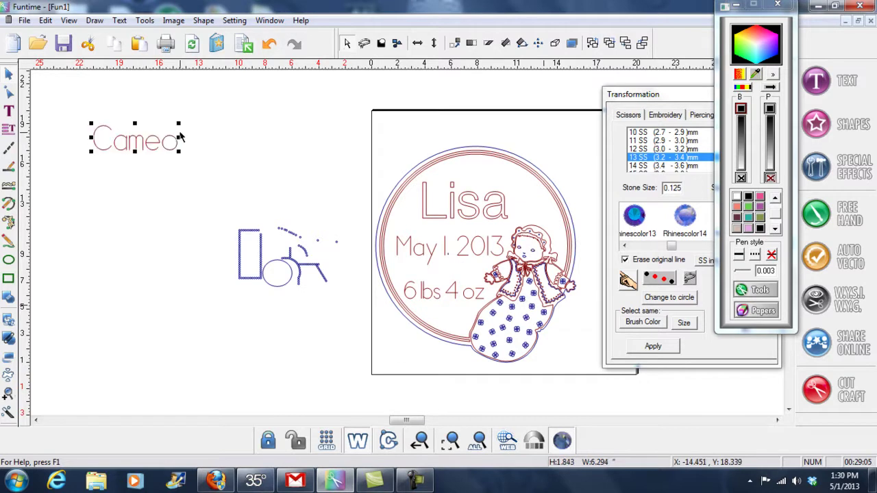
Step: Apply 13 SS stones at 0.03 spacing to the "Cameo" text, turn off the wireframe view and clear the selection
{"action": "left_click", "coordinate": [638, 350]}
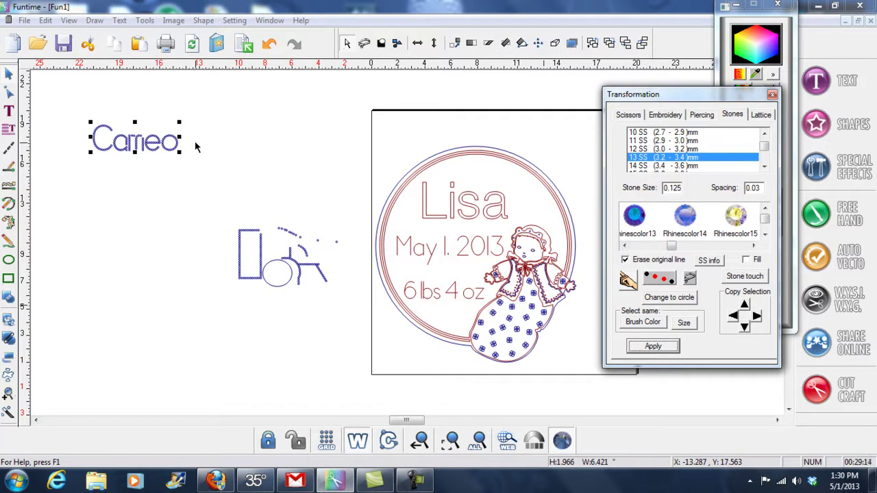
{"action": "left_click", "coordinate": [358, 442]}
{"action": "left_click", "coordinate": [247, 182]}
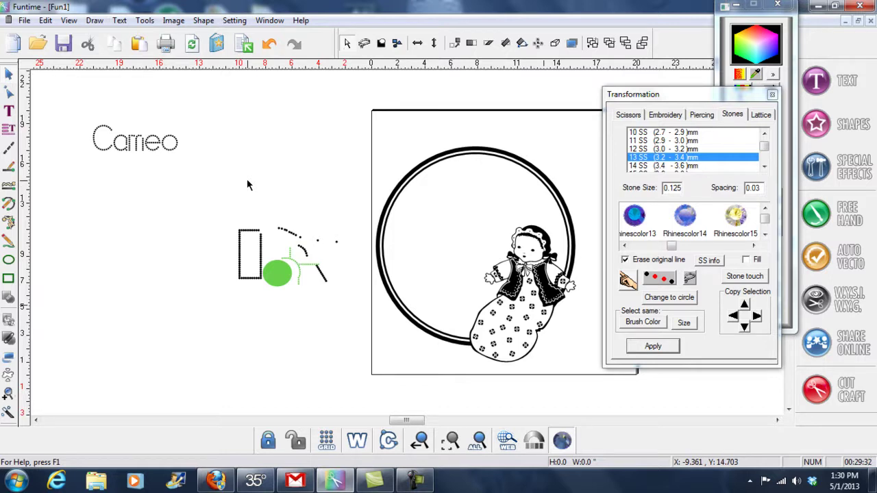
Step: Apply 13 SS stones at 0.03 spacing to the whole doll design on the page and dismiss the Windows color scheme prompt
{"action": "mouse_move", "coordinate": [357, 120]}
{"action": "left_mouse_down"}
{"action": "mouse_move", "coordinate": [564, 332]}
{"action": "mouse_move", "coordinate": [606, 385]}
{"action": "mouse_move", "coordinate": [604, 398]}
{"action": "left_mouse_up"}
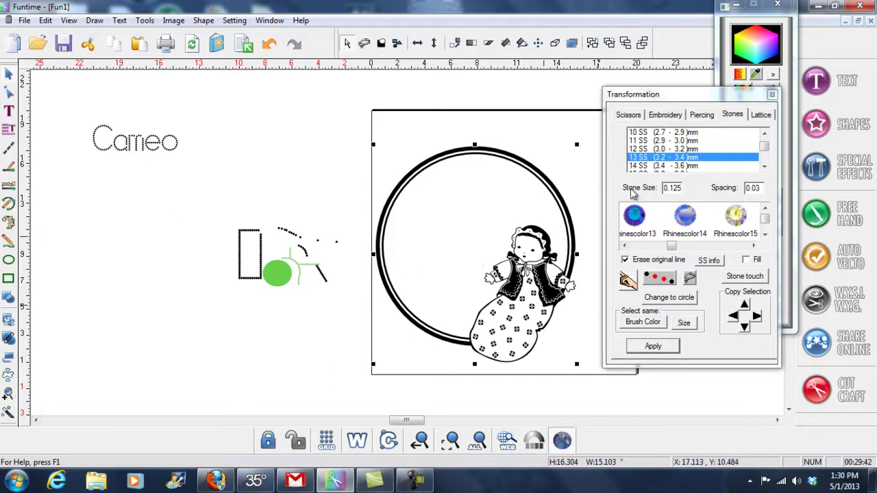
{"action": "left_click", "coordinate": [653, 347]}
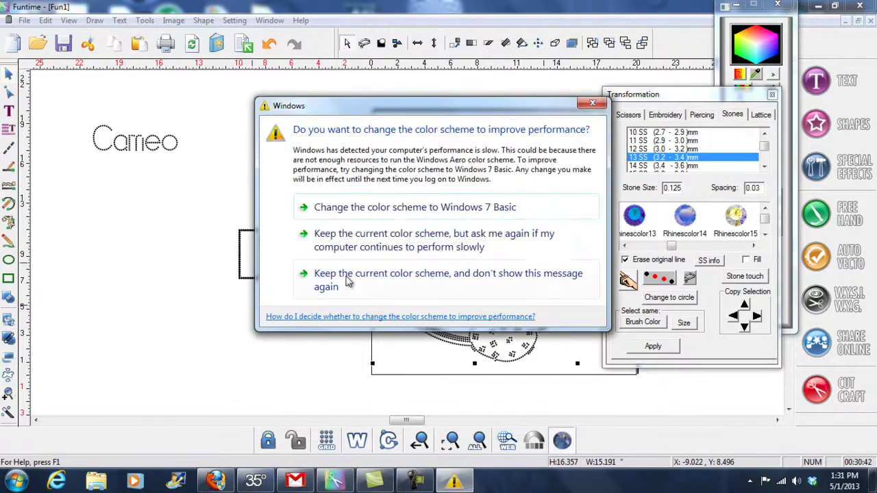
{"action": "left_click", "coordinate": [593, 103]}
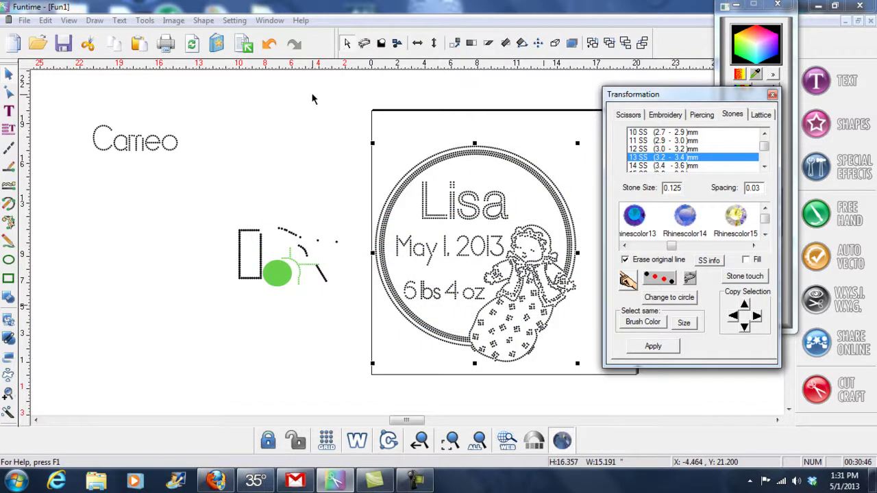